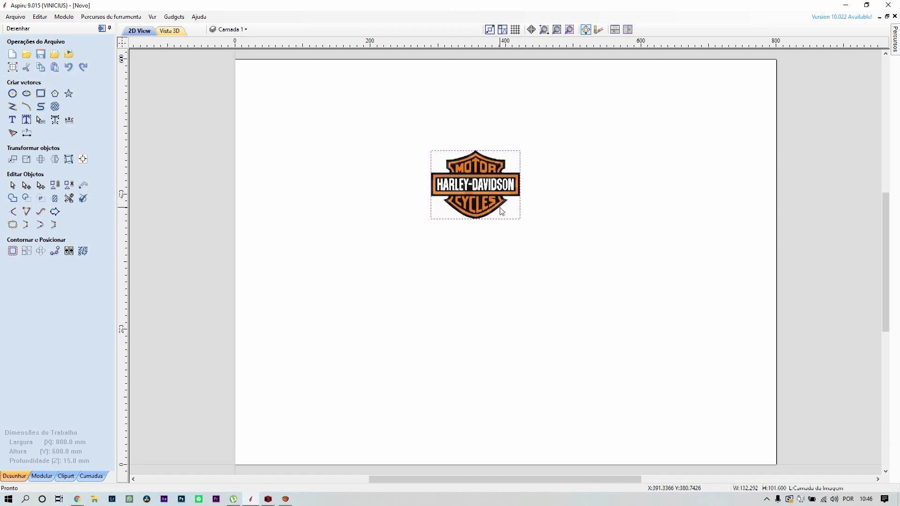
# - Enlarge the imported logo image to about 506 × 389 mm and place it near the middle of the sheet
pyautogui.moveTo(524, 224); pyautogui.dragTo(671, 378)
pyautogui.moveTo(667, 319); pyautogui.dragTo(576, 286)
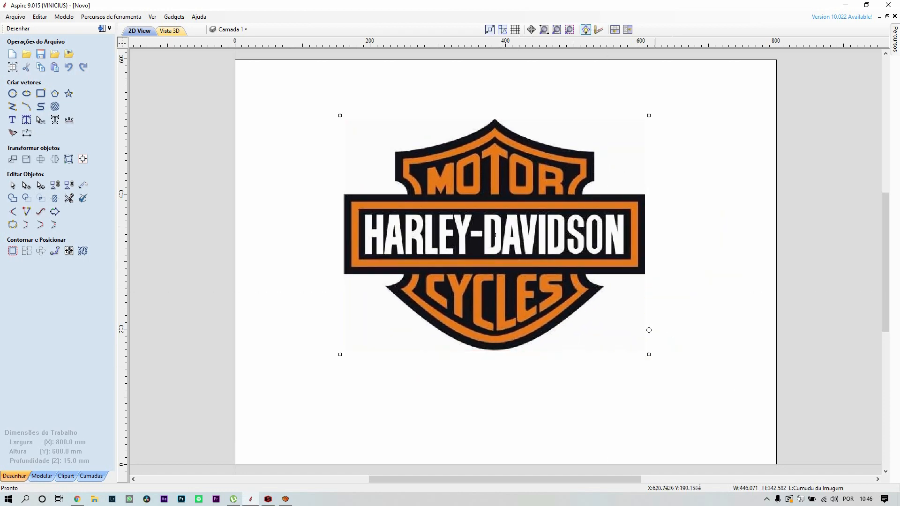
pyautogui.moveTo(649, 354); pyautogui.dragTo(689, 385)
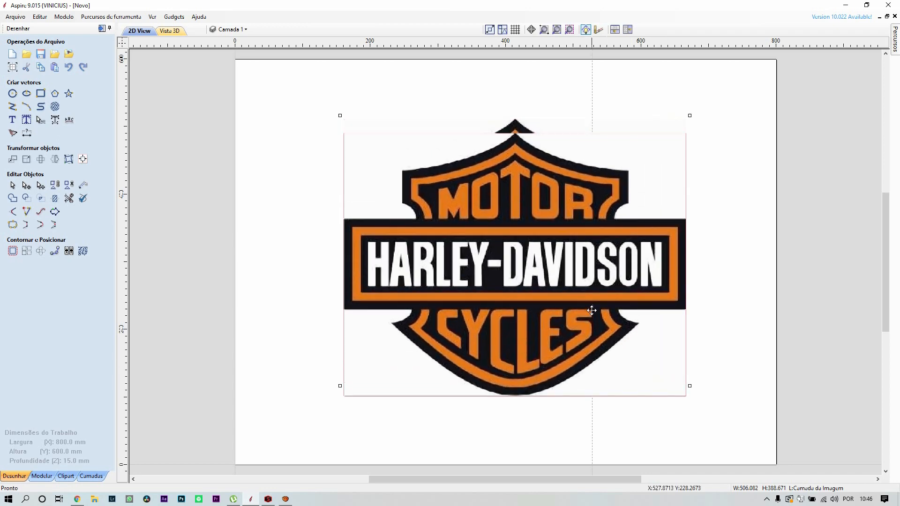
pyautogui.moveTo(591, 310); pyautogui.dragTo(584, 319)
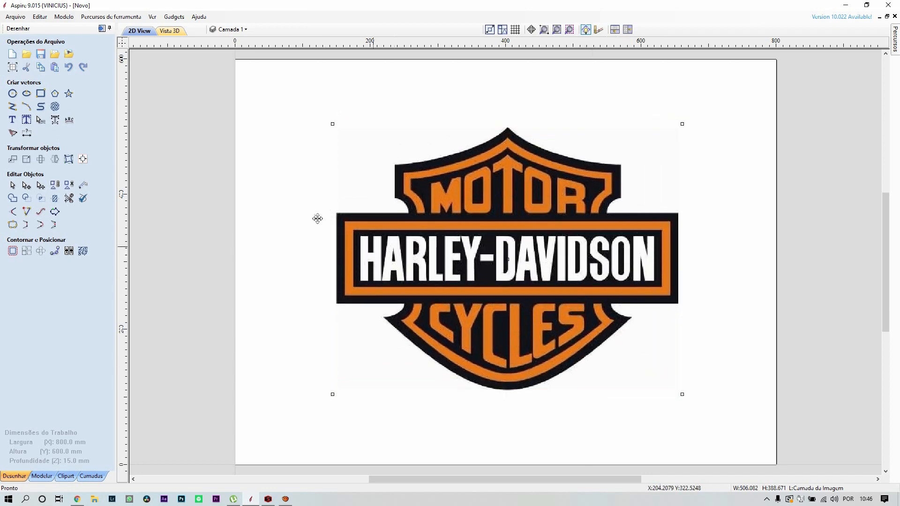
pyautogui.moveTo(449, 219); pyautogui.dragTo(460, 196)
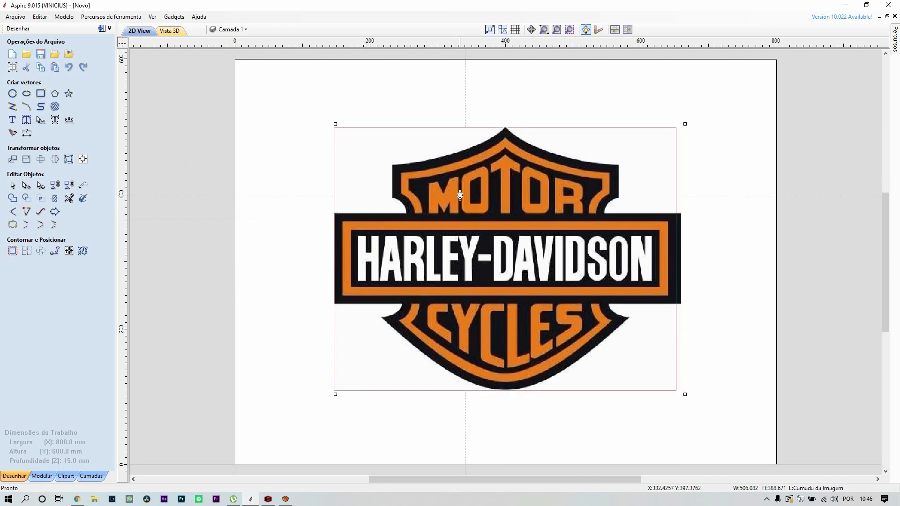
pyautogui.click(527, 109)
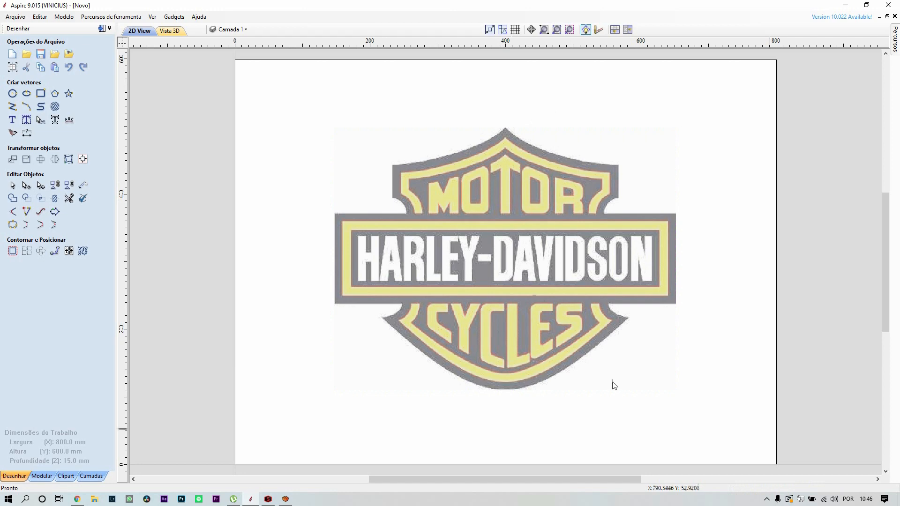
# - Create a 3D component from the logo bitmap
pyautogui.click(491, 198)
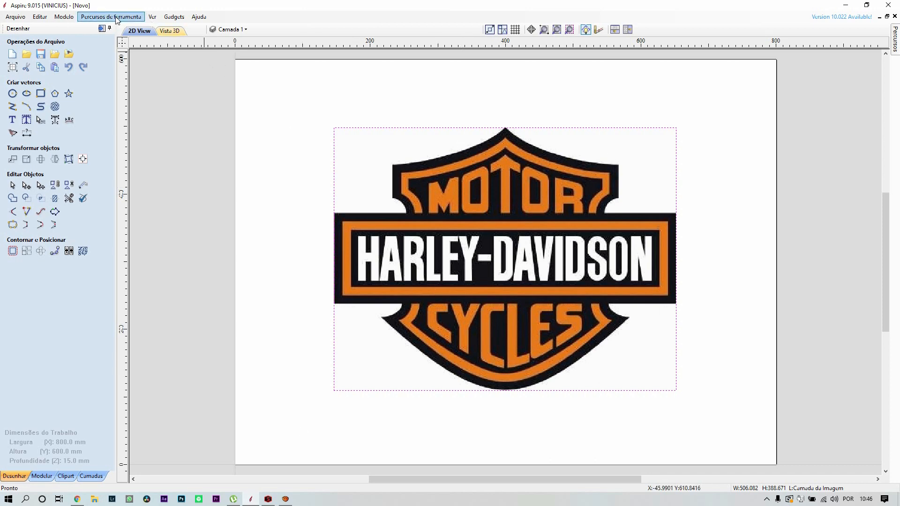
pyautogui.click(62, 18)
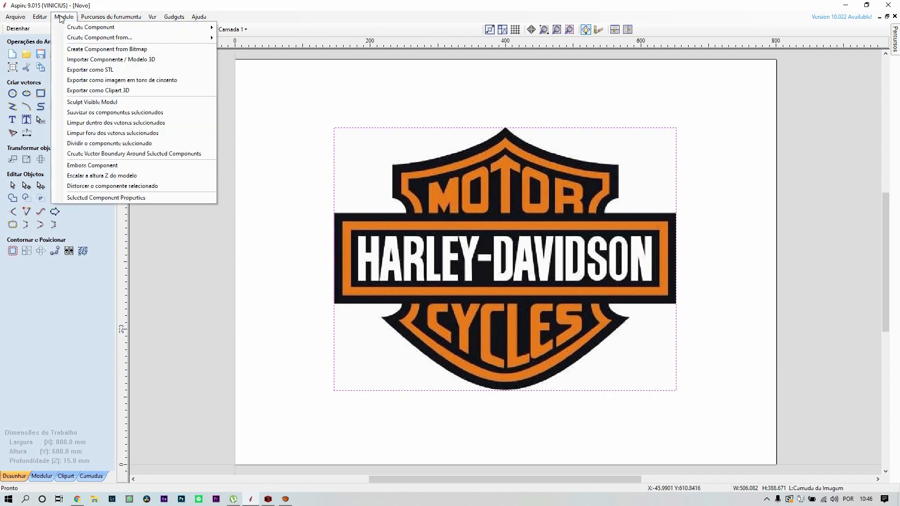
pyautogui.click(75, 51)
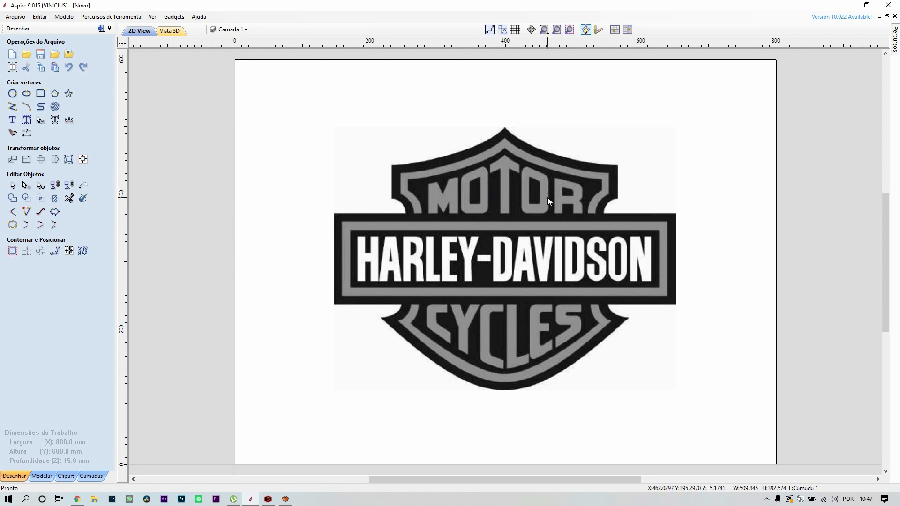
# - Examine the greyscale logo component up close, comparing its black, grey and white areas
pyautogui.scroll(2, 547, 197)
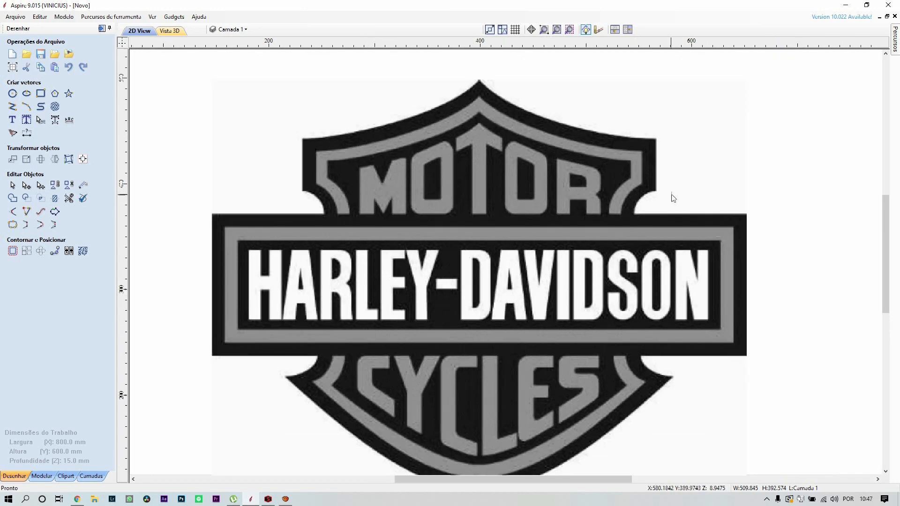
pyautogui.scroll(3, 637, 181)
pyautogui.scroll(4, 613, 204)
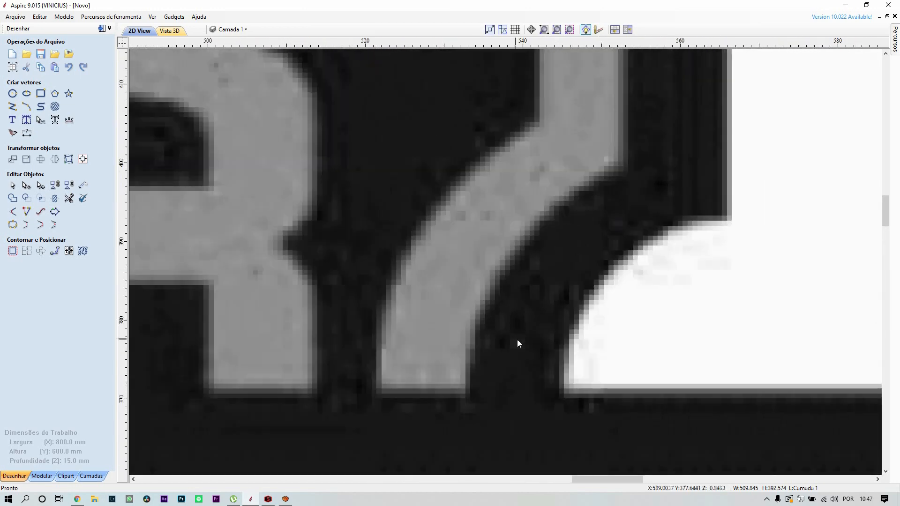
pyautogui.scroll(-7, 535, 315)
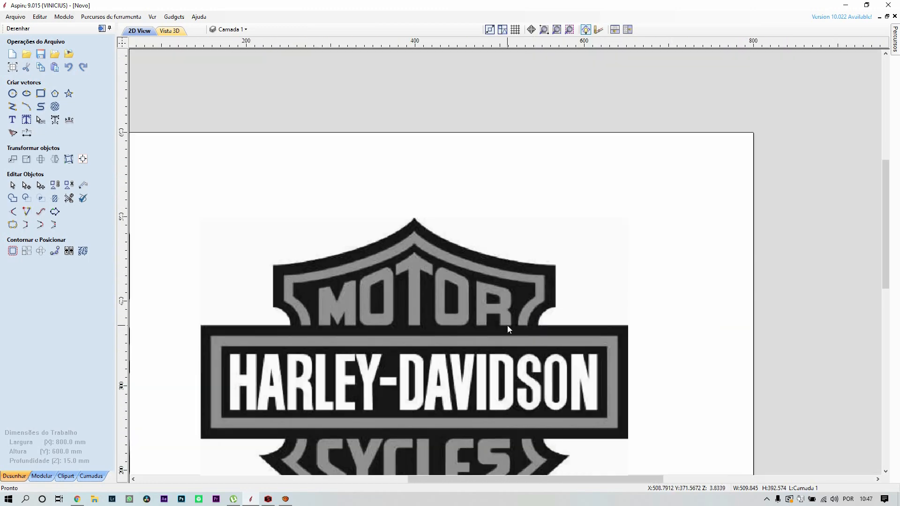
pyautogui.scroll(3, 460, 338)
pyautogui.scroll(-2, 502, 275)
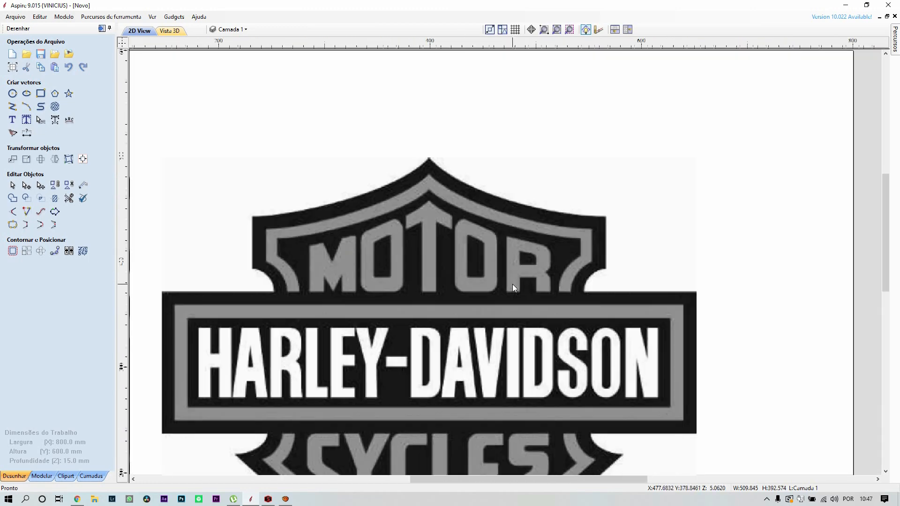
pyautogui.scroll(-1, 513, 280)
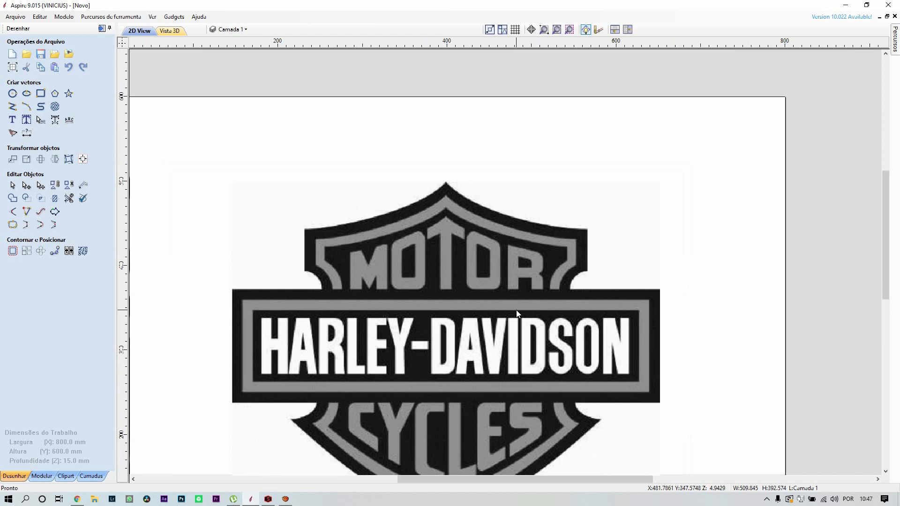
pyautogui.scroll(-2, 516, 310)
pyautogui.scroll(1, 476, 378)
pyautogui.scroll(2, 476, 379)
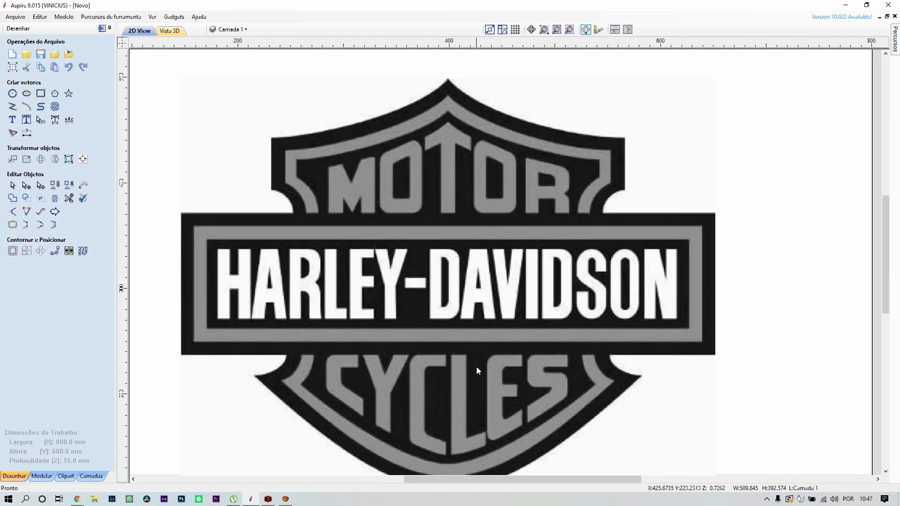
pyautogui.scroll(1, 451, 325)
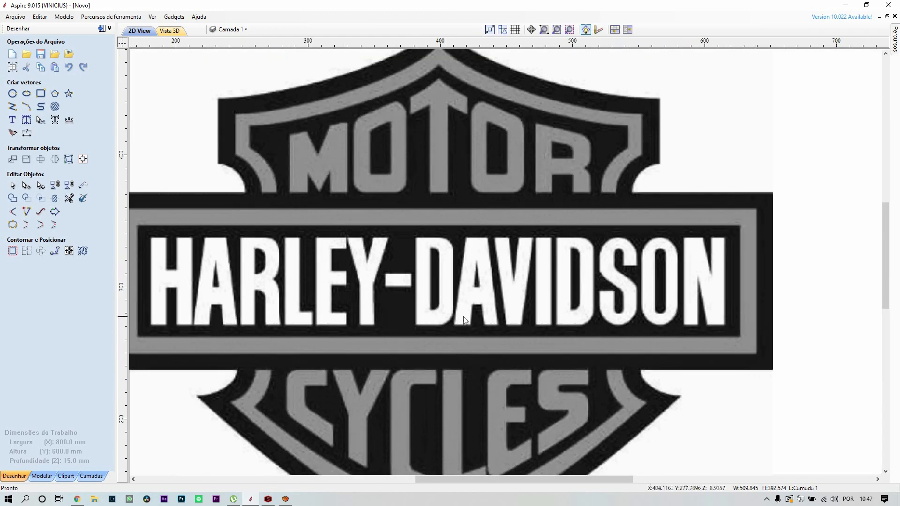
pyautogui.scroll(-6, 450, 314)
pyautogui.scroll(4, 450, 303)
pyautogui.scroll(-3, 583, 329)
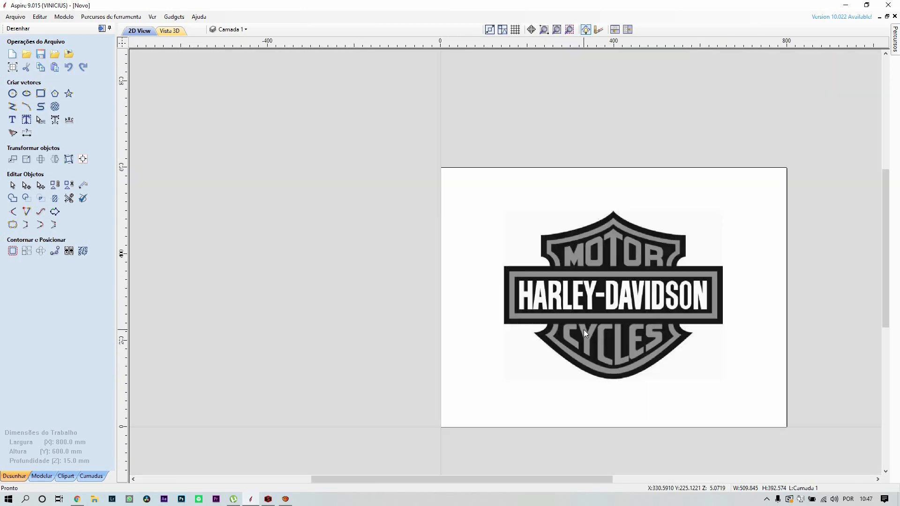
pyautogui.scroll(3, 695, 353)
pyautogui.scroll(2, 667, 374)
pyautogui.scroll(-1, 648, 379)
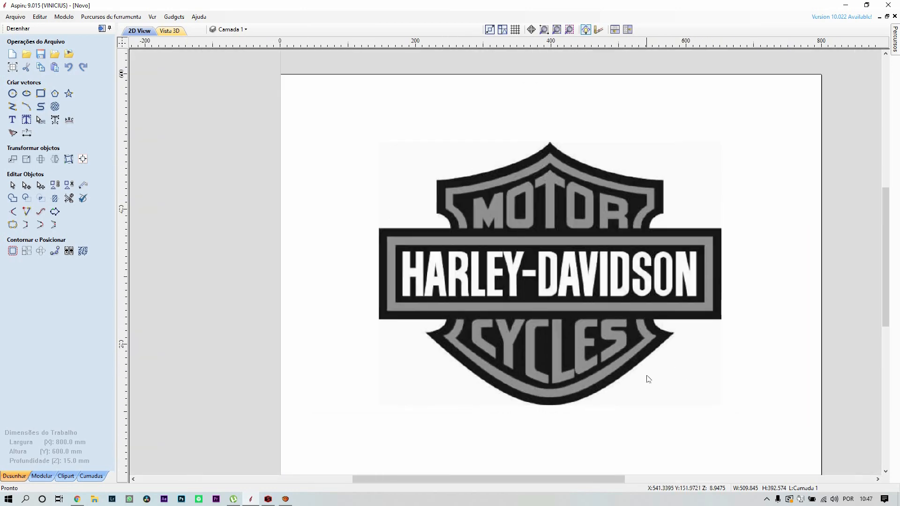
# - Start a 3D roughing toolpath for the logo component and accept the current material setup
pyautogui.click(620, 311)
pyautogui.scroll(1, 619, 311)
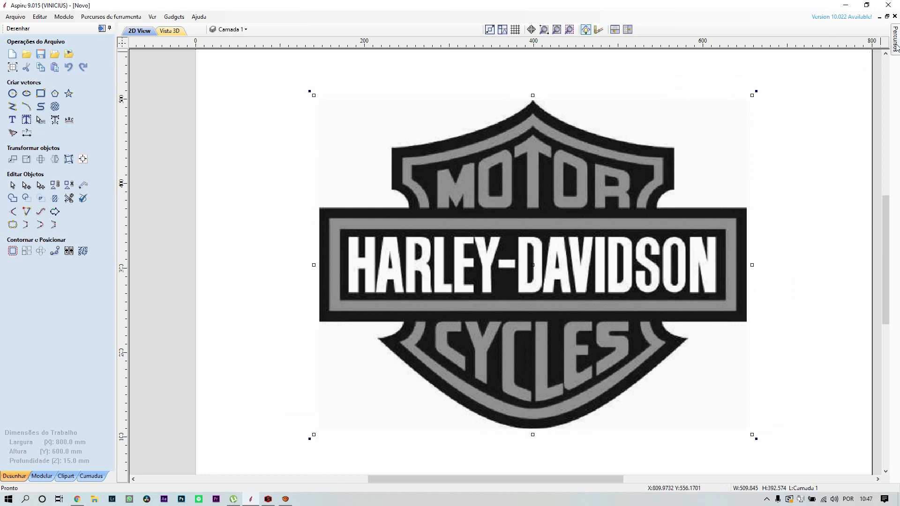
pyautogui.moveTo(896, 47)
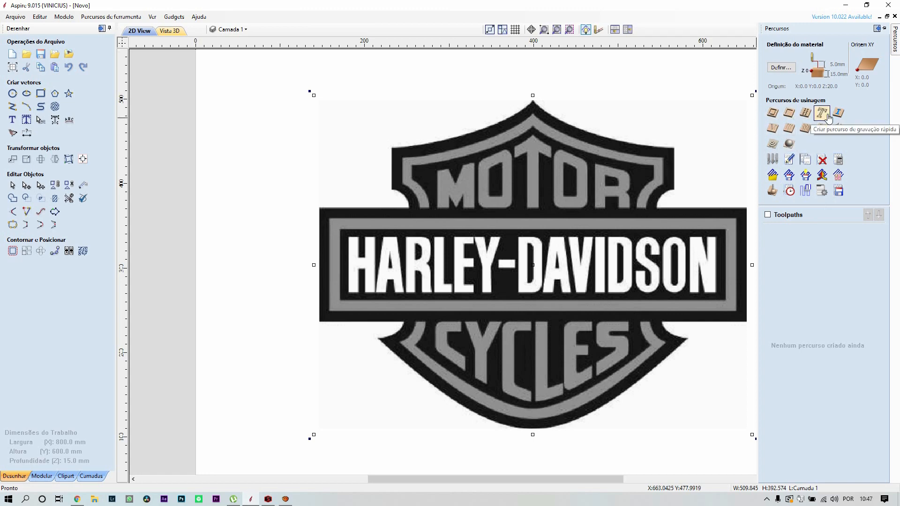
pyautogui.click(773, 144)
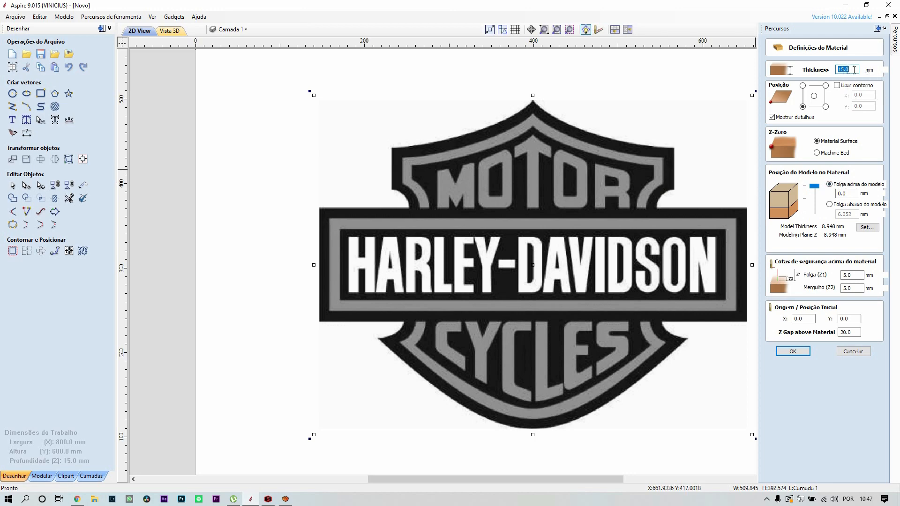
pyautogui.scroll(-1, 654, 166)
pyautogui.scroll(1, 724, 177)
pyautogui.scroll(-2, 703, 180)
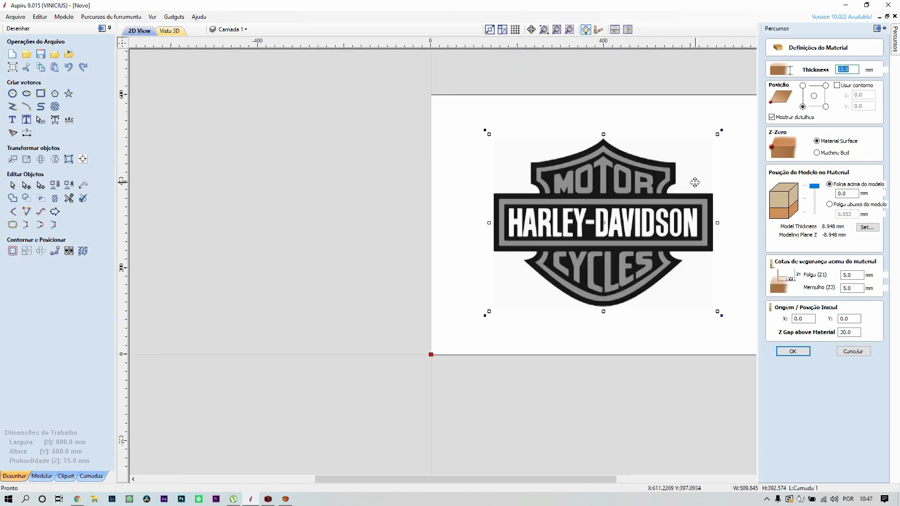
pyautogui.scroll(1, 689, 183)
pyautogui.scroll(1, 655, 169)
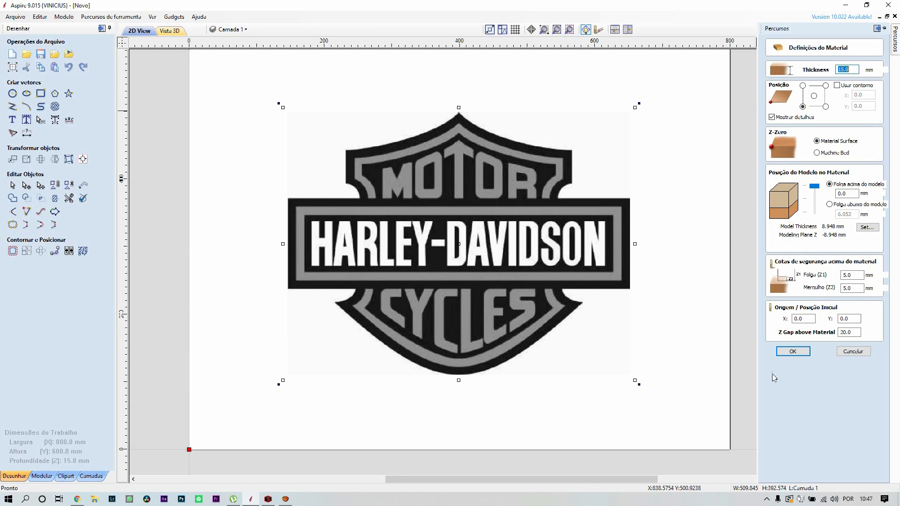
pyautogui.click(794, 351)
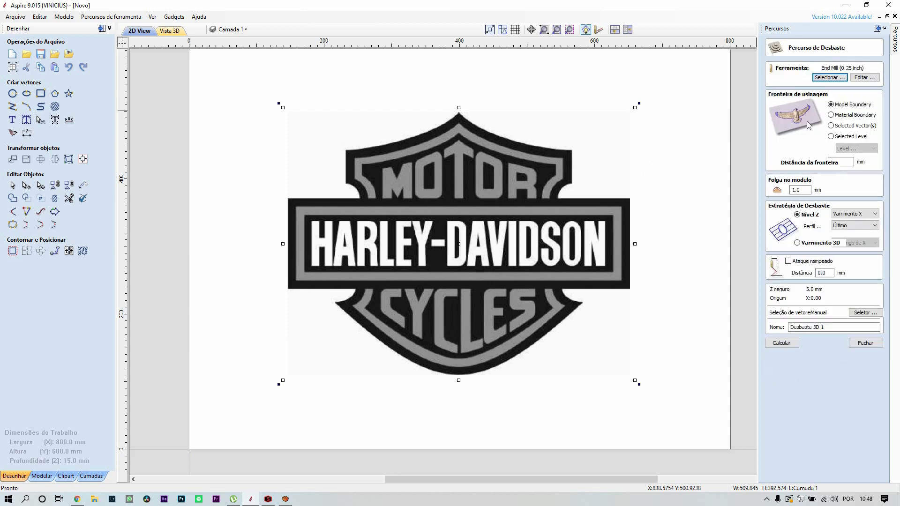
# - Choose the metric End Mill (6 mm) as the roughing tool
pyautogui.click(833, 80)
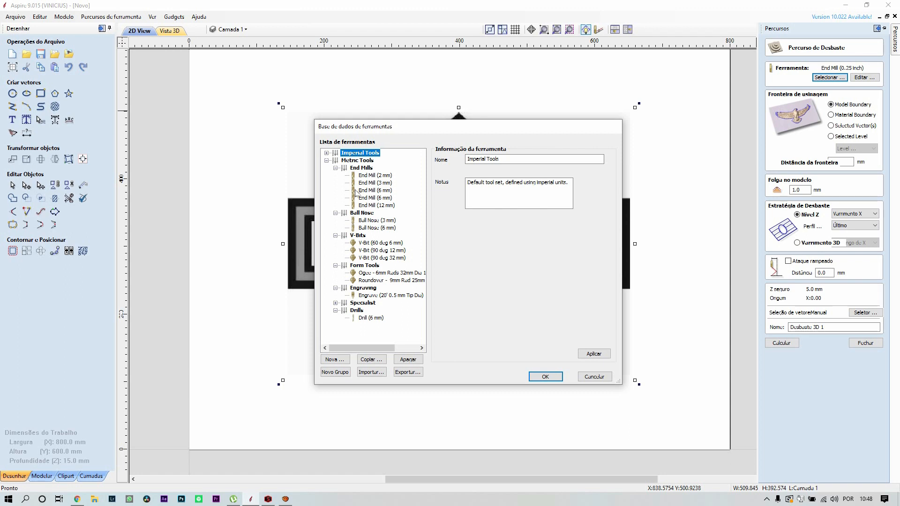
pyautogui.click(390, 191)
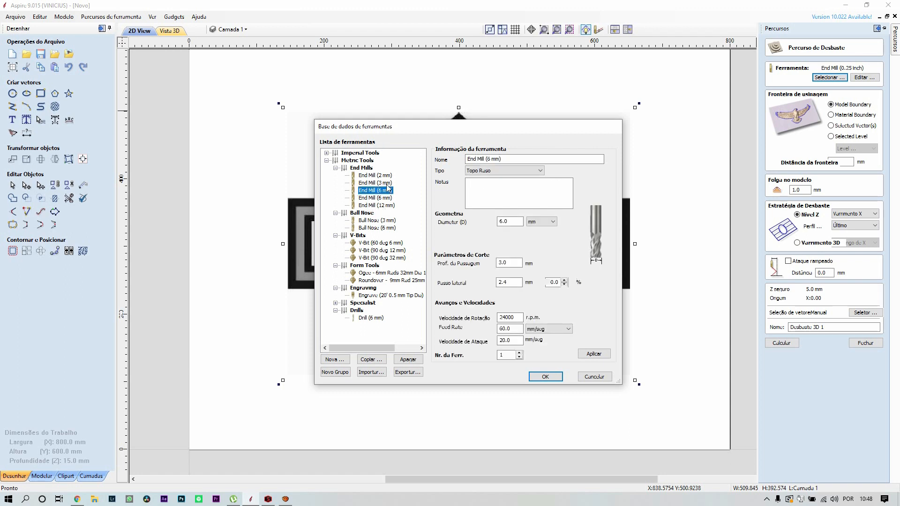
pyautogui.click(545, 378)
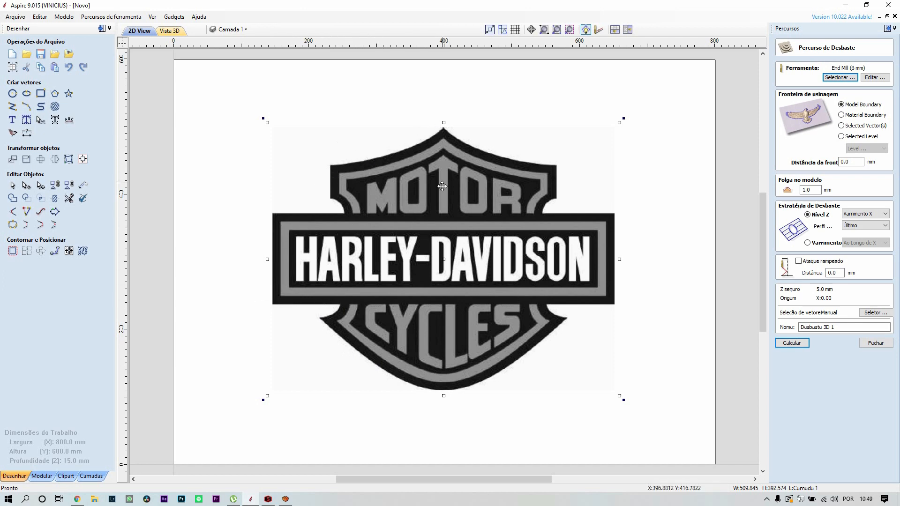
# - Try Material Boundary, Selected Vector(s) and Selected Level as the machining boundary, and return to Model Boundary
pyautogui.click(850, 115)
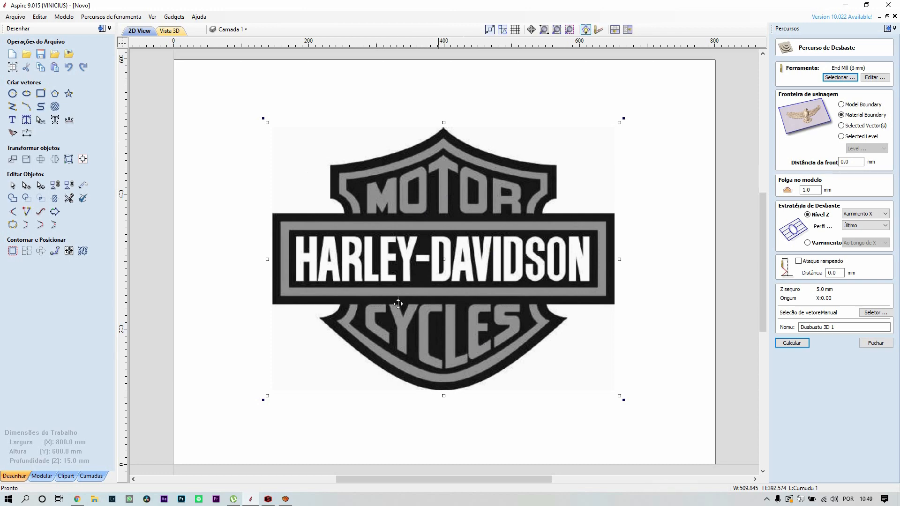
pyautogui.click(858, 128)
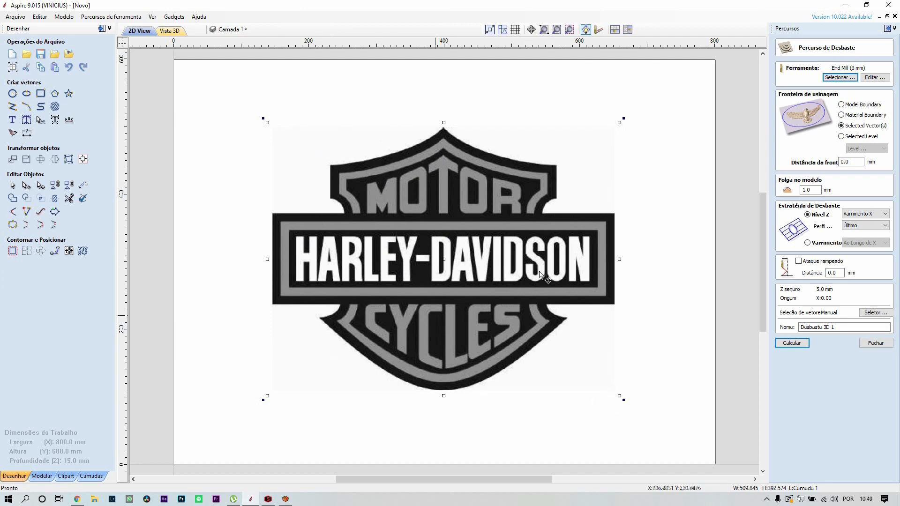
pyautogui.click(850, 138)
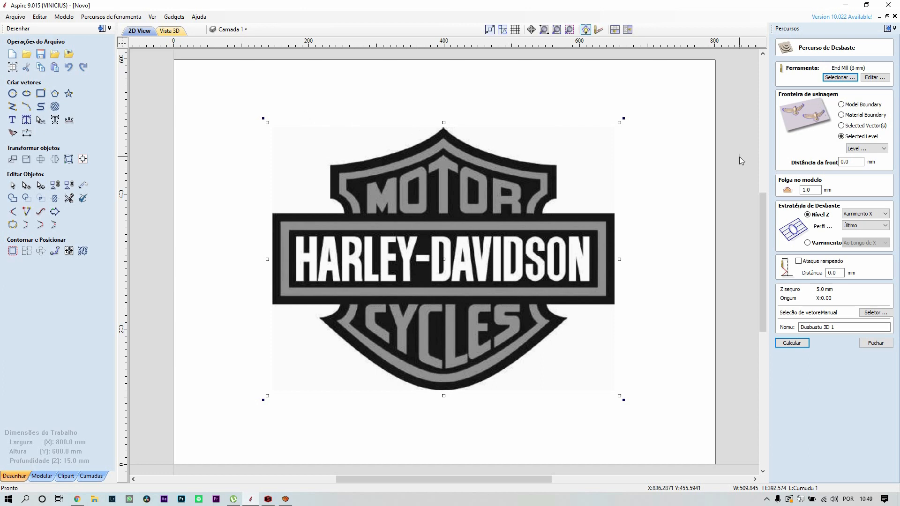
pyautogui.click(857, 103)
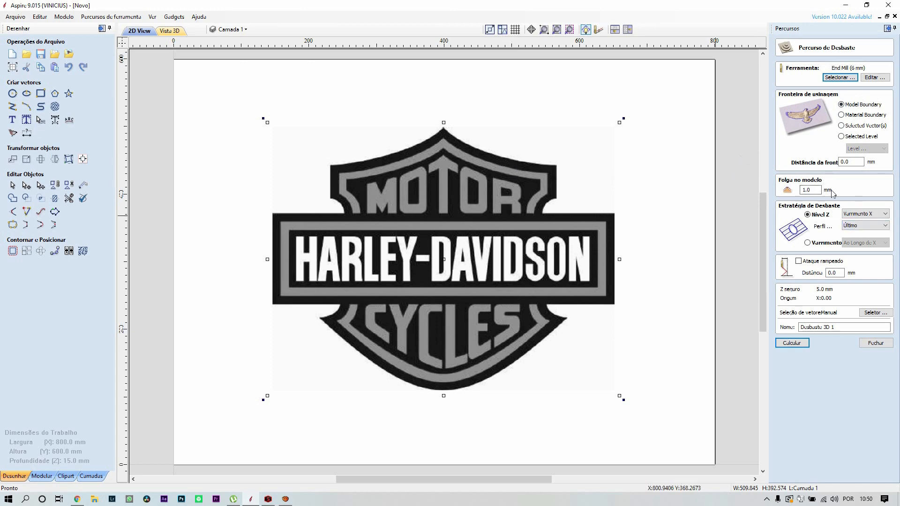
# - Try the Y raster direction for the Z-level roughing strategy and return it to the X raster
pyautogui.click(851, 218)
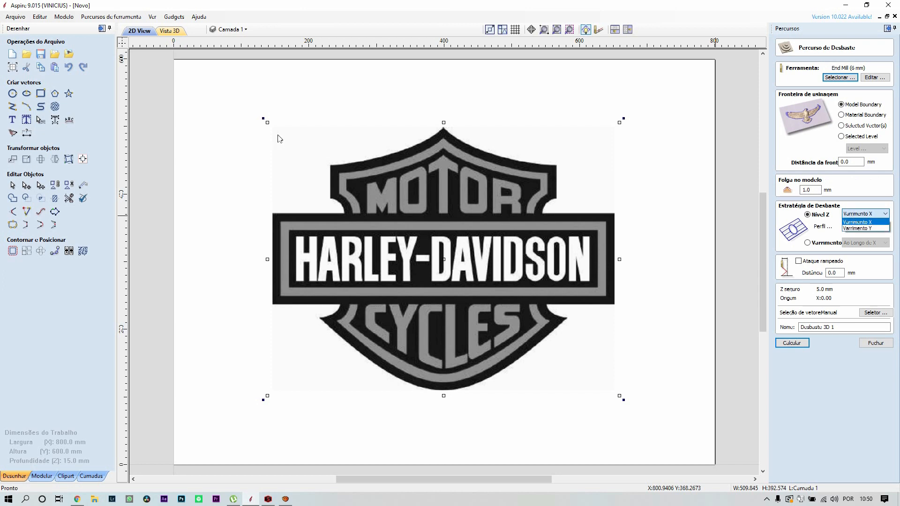
pyautogui.click(857, 228)
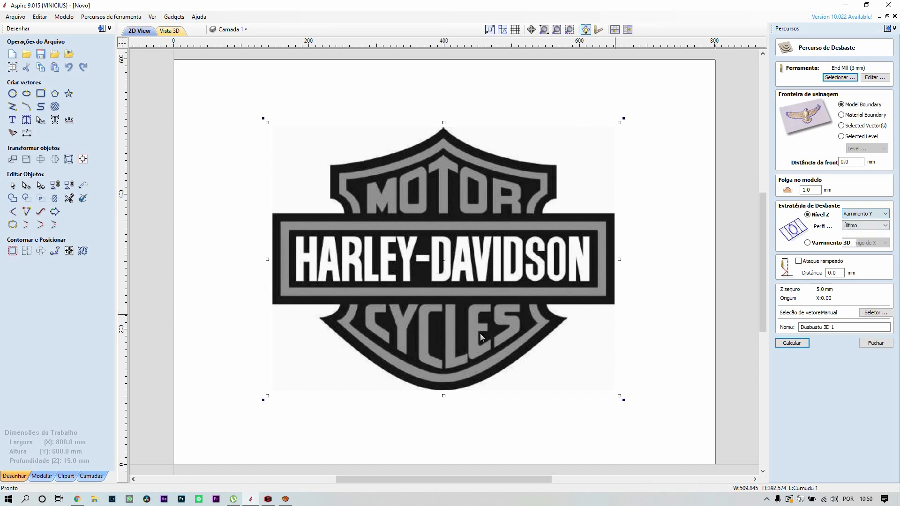
pyautogui.click(849, 214)
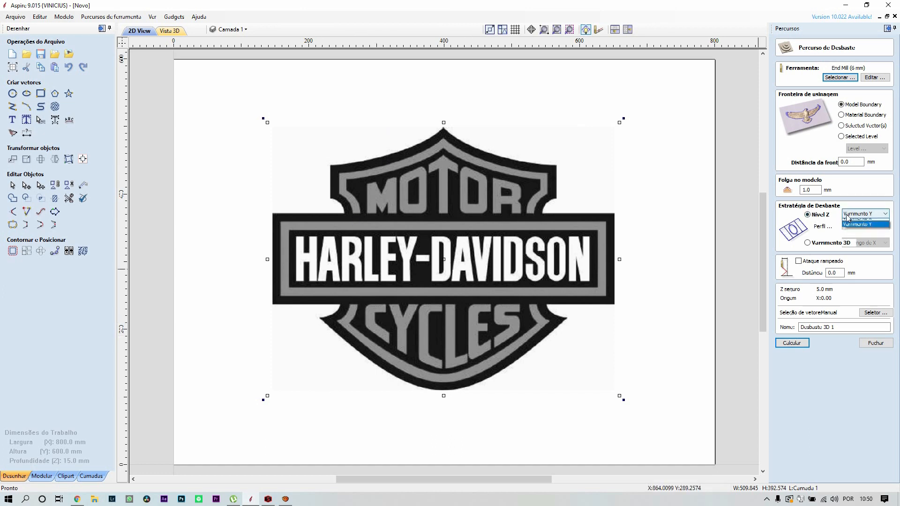
pyautogui.click(852, 220)
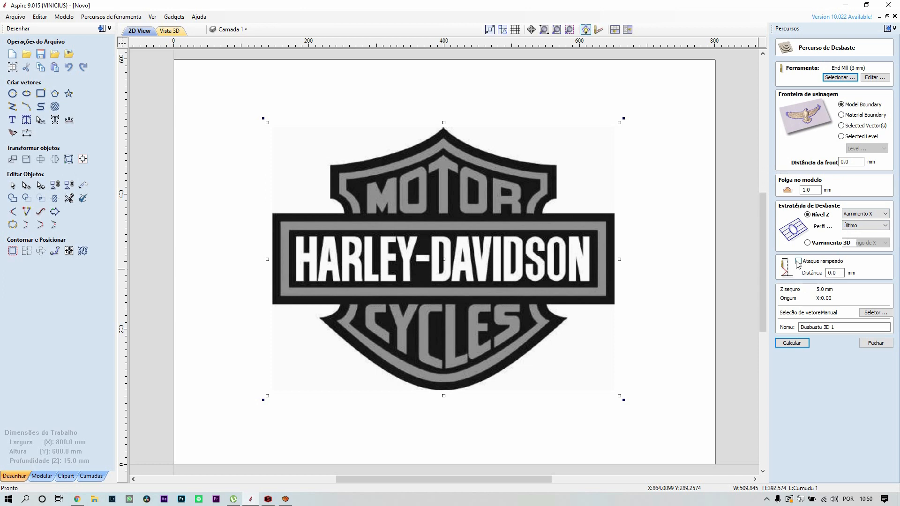
# - Name the roughing toolpath DESBASTE 3D - 6MM
pyautogui.moveTo(843, 329); pyautogui.dragTo(694, 313)
pyautogui.write('DESBASTE 3D - 6MM')
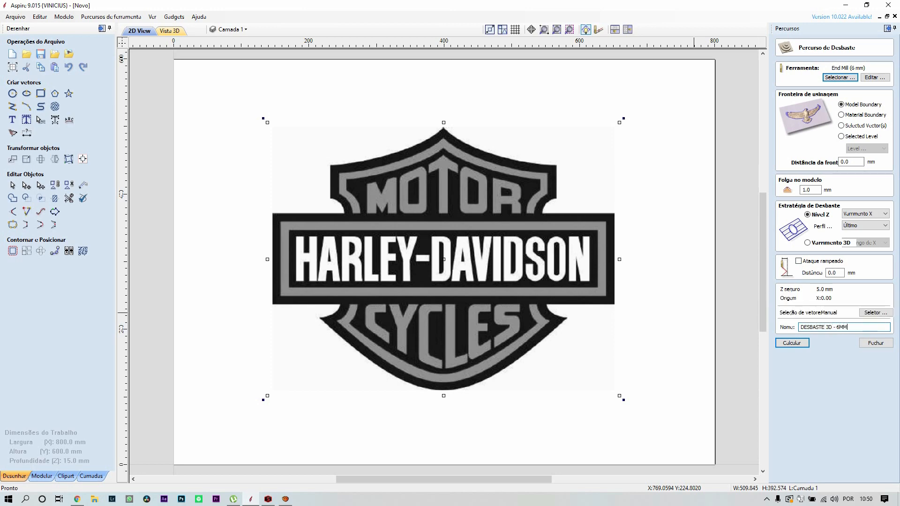
# - Calculate the DESBASTE 3D - 6MM roughing toolpath and simulate its cut in the dark wood material
pyautogui.click(791, 342)
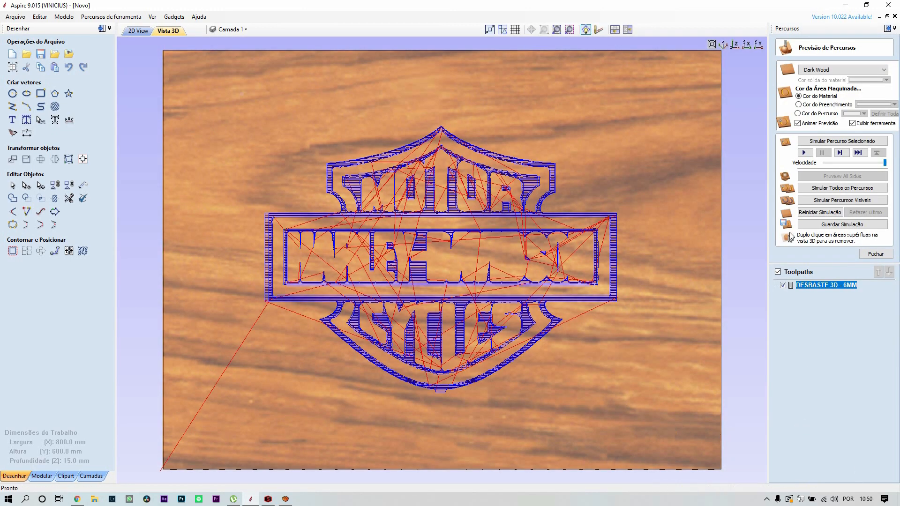
pyautogui.click(840, 142)
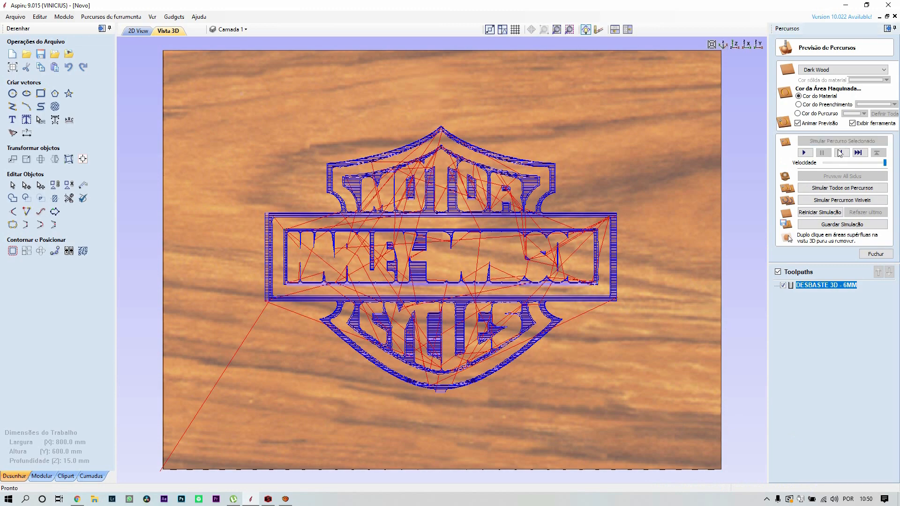
pyautogui.scroll(2, 415, 249)
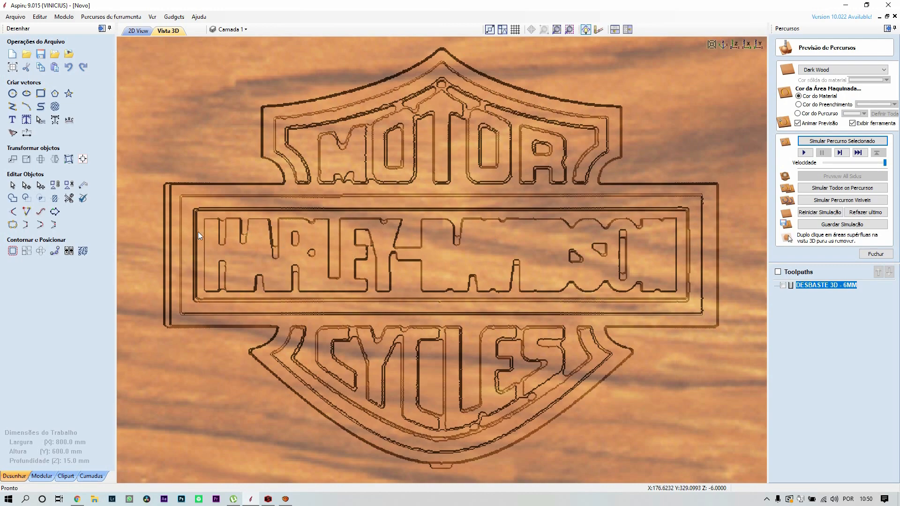
pyautogui.scroll(5, 198, 231)
pyautogui.moveTo(275, 247); pyautogui.dragTo(274, 272)
pyautogui.scroll(-5, 285, 272)
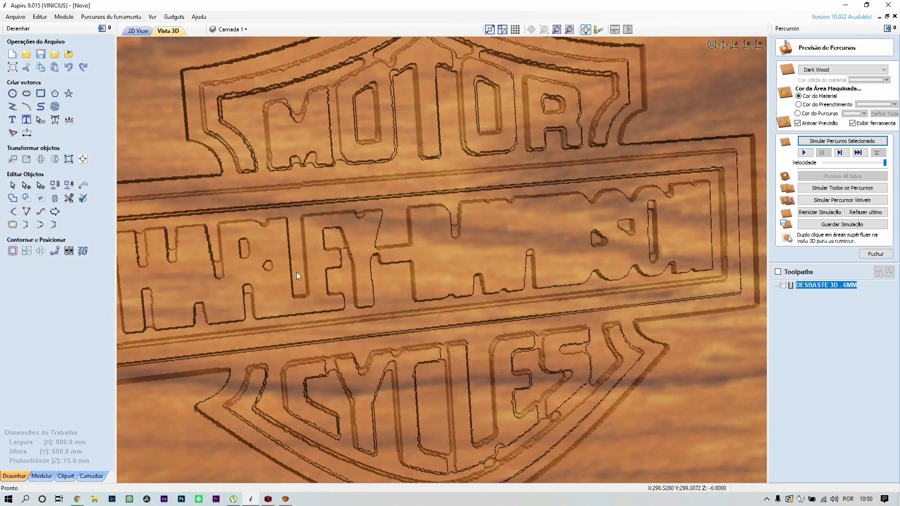
pyautogui.click(871, 254)
# - Set up a 3D finishing toolpath with the Ball Nose (3 mm) tool, trying the raster strategy and returning to contour
pyautogui.click(138, 31)
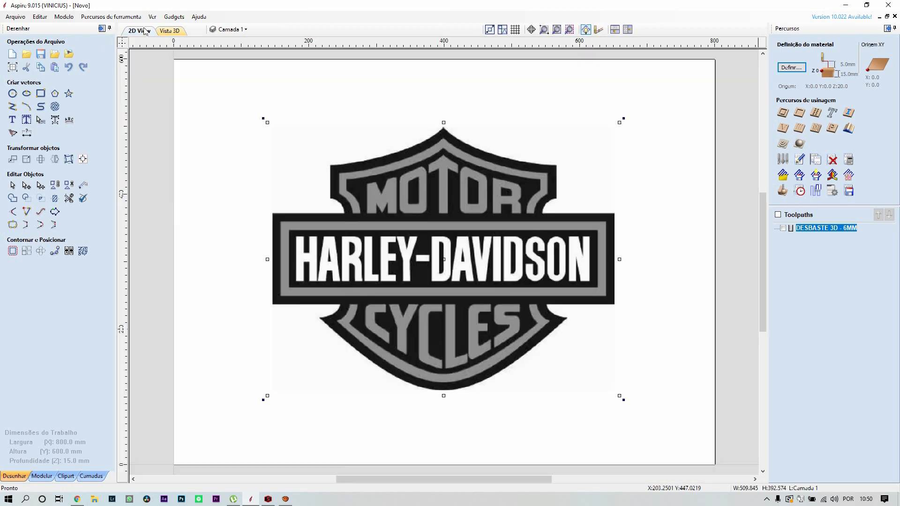
pyautogui.click(799, 145)
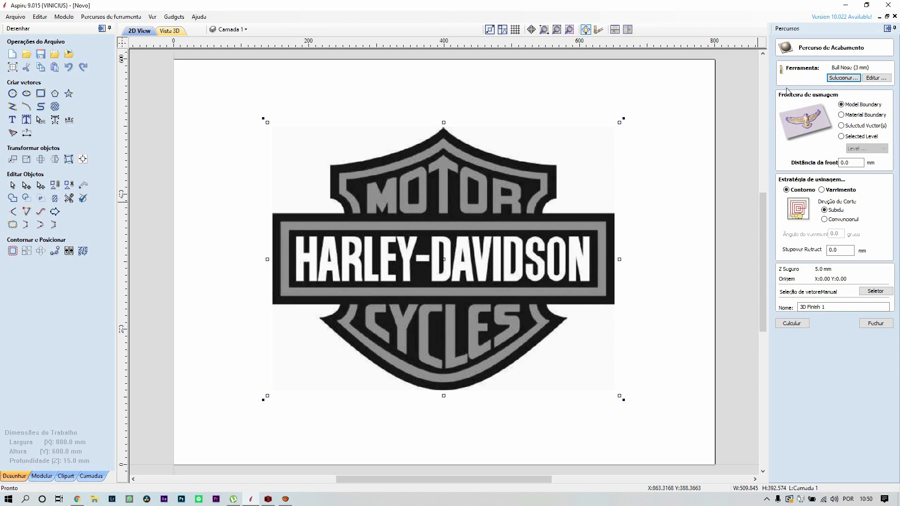
pyautogui.click(851, 78)
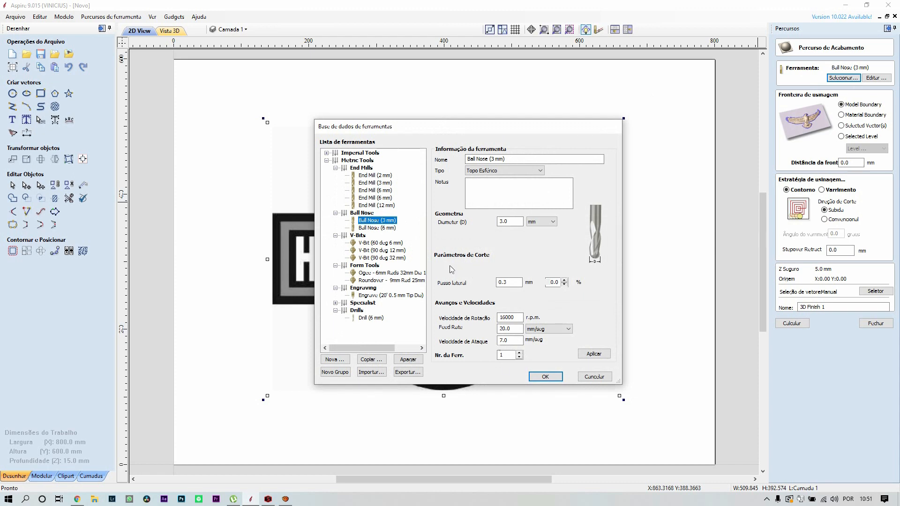
pyautogui.click(544, 376)
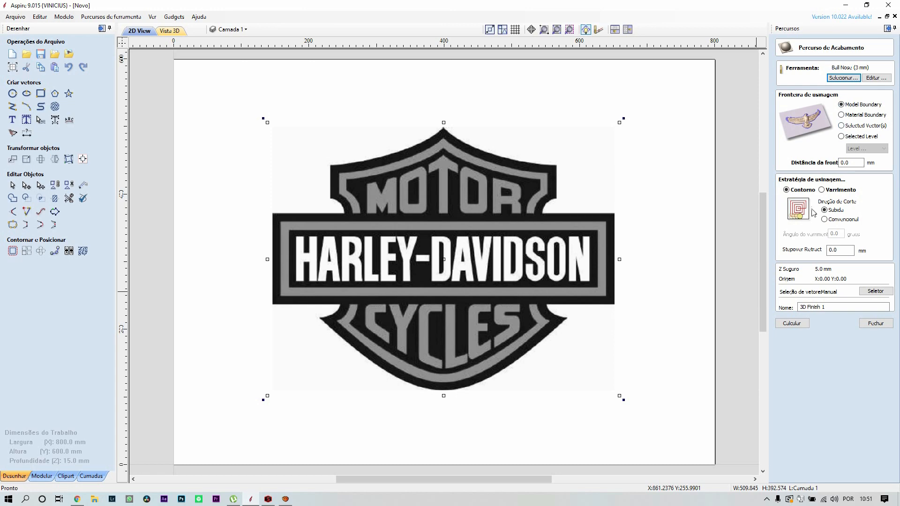
pyautogui.click(828, 190)
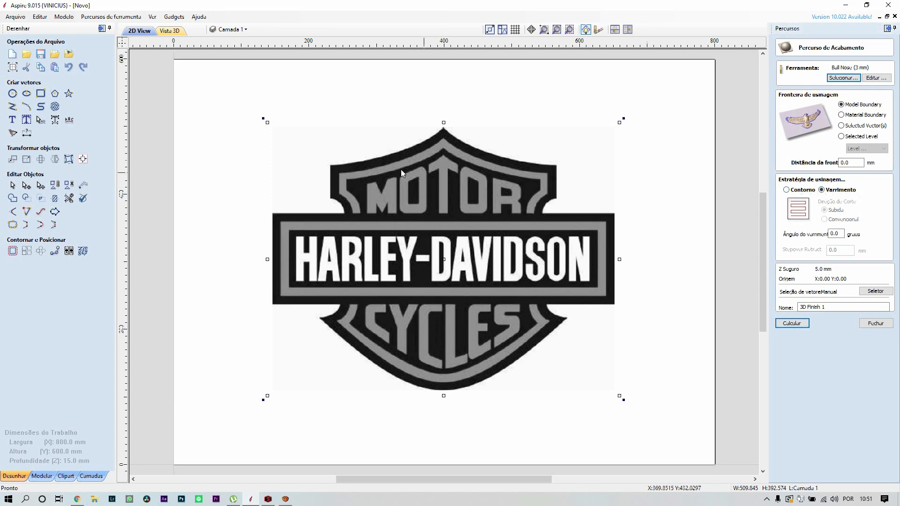
pyautogui.click(787, 190)
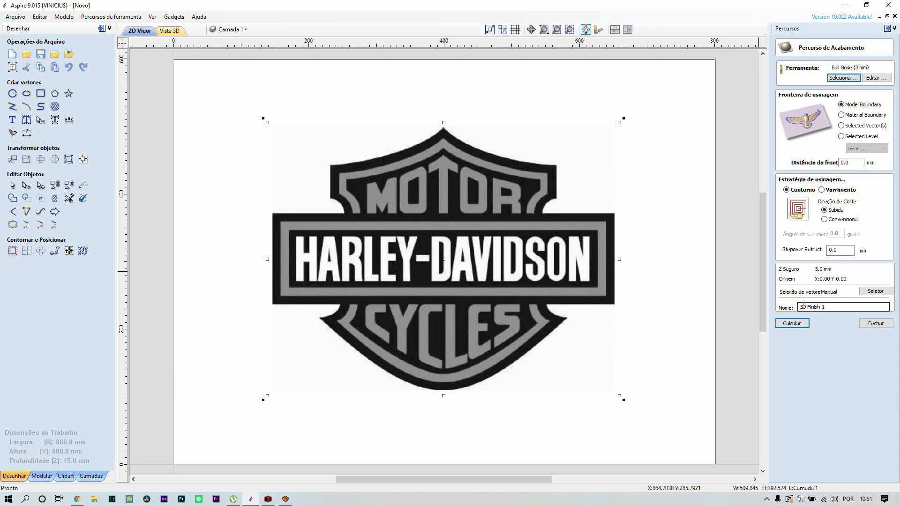
# - Name the finishing toolpath ACABAMENTO - BALL NOSE - 3MM and calculate it
pyautogui.moveTo(827, 309); pyautogui.dragTo(703, 306)
pyautogui.press('BackSpace')
pyautogui.write('ACABAMENTO ')
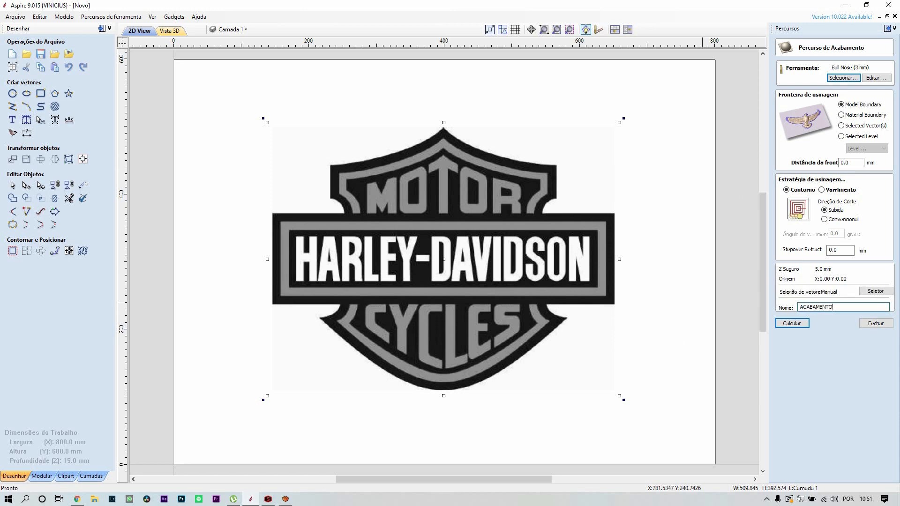
pyautogui.write('- n')
pyautogui.write('ALL NOSE ')
pyautogui.write('- 1')
pyautogui.press('Return')
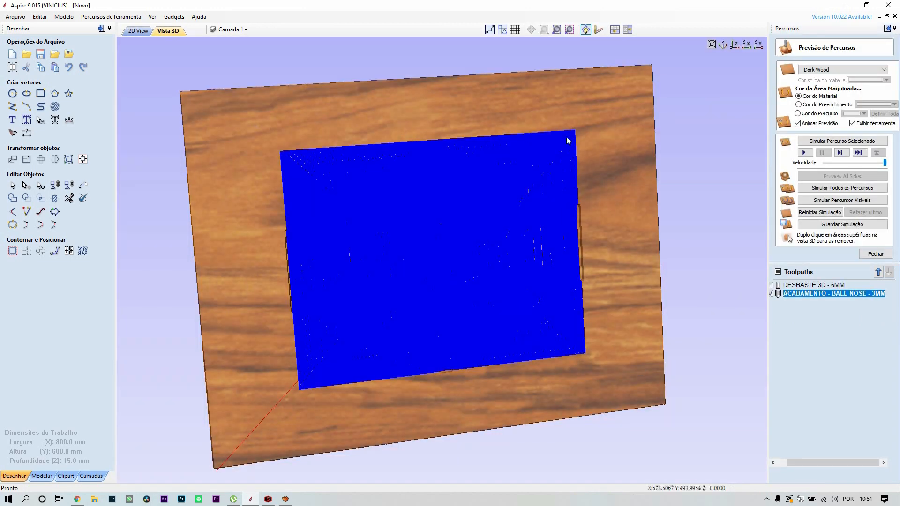
# - Simulate the ACABAMENTO - BALL NOSE - 3MM finishing toolpath over the roughed logo
pyautogui.moveTo(520, 149); pyautogui.dragTo(568, 156)
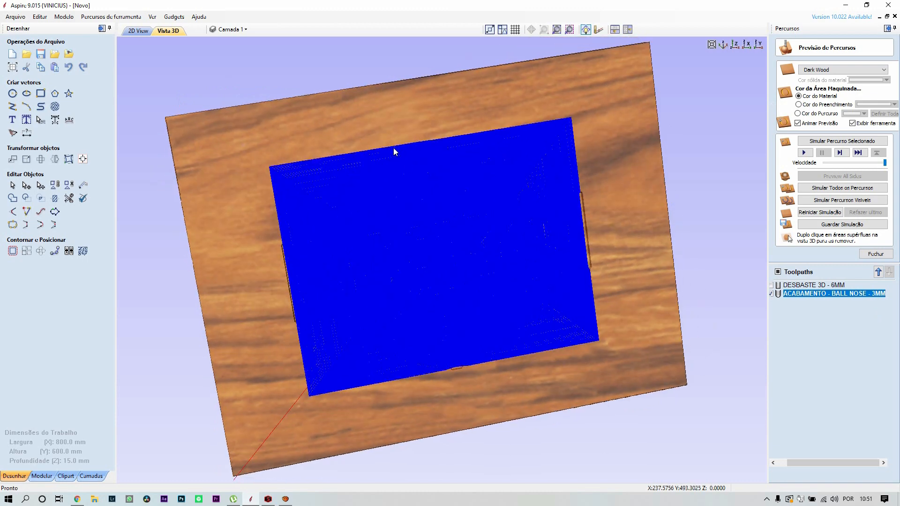
pyautogui.click(832, 143)
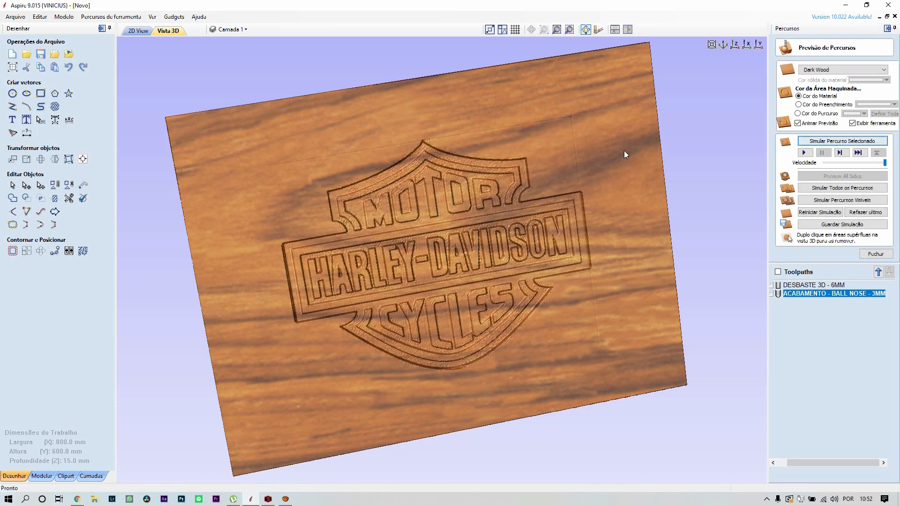
pyautogui.moveTo(377, 223); pyautogui.dragTo(673, 277)
pyautogui.moveTo(504, 277); pyautogui.dragTo(552, 245)
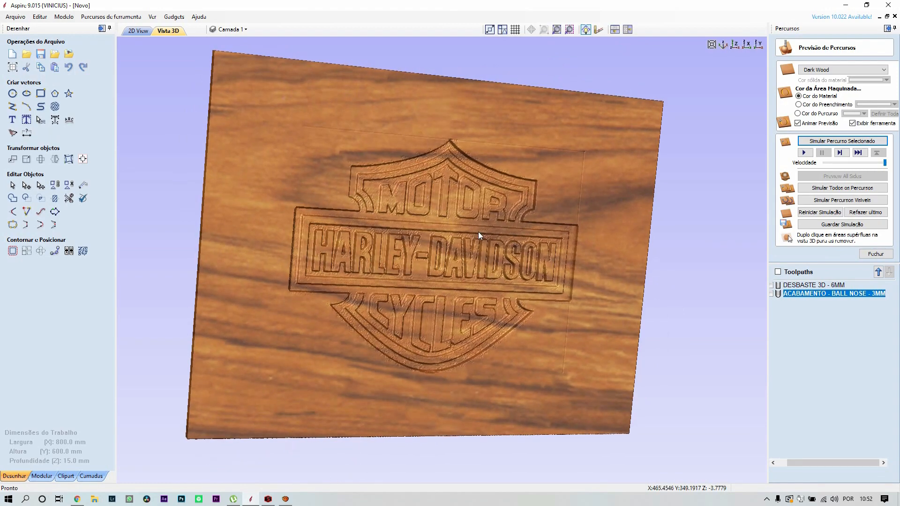
# - Examine the simulated logo's lettering, edges and carving depth in 3D, compare it with the source image, and leave the preview
pyautogui.scroll(5, 478, 231)
pyautogui.scroll(2, 478, 232)
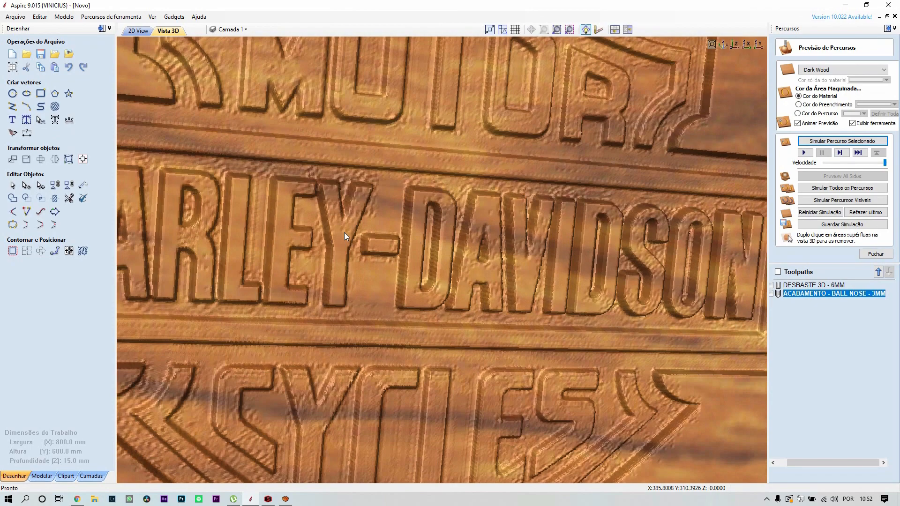
pyautogui.scroll(-2, 287, 221)
pyautogui.moveTo(288, 221); pyautogui.dragTo(262, 201)
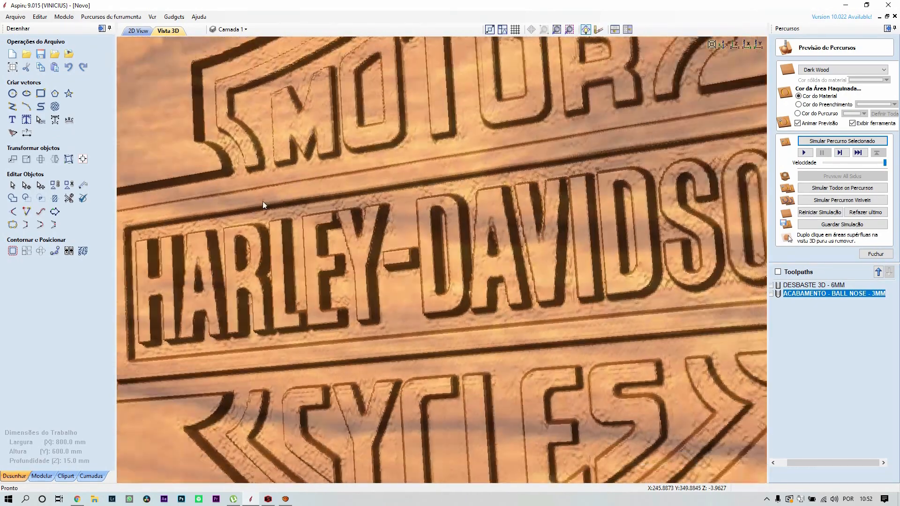
pyautogui.scroll(-3, 294, 195)
pyautogui.moveTo(462, 289); pyautogui.dragTo(271, 136)
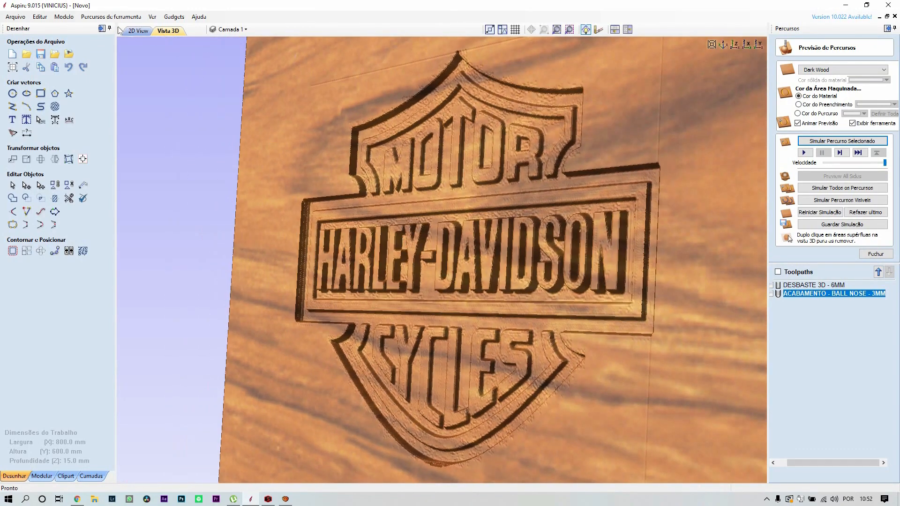
pyautogui.click(134, 31)
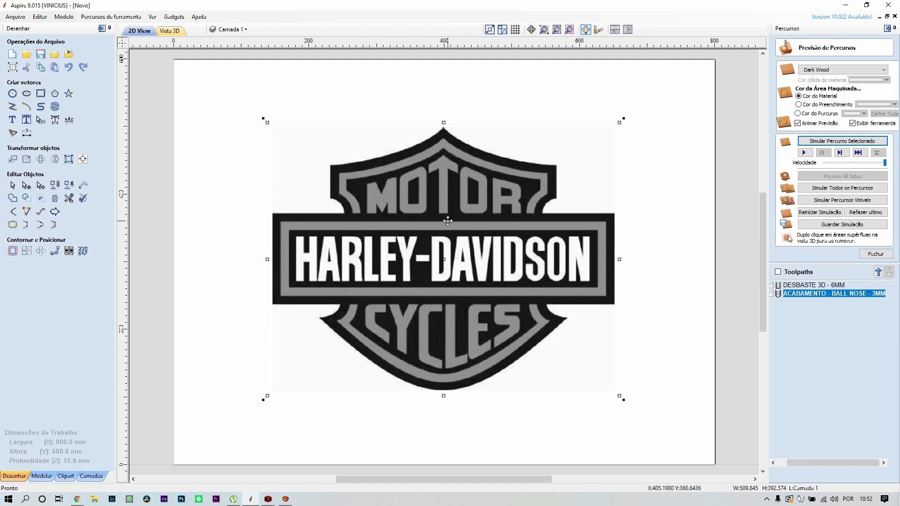
pyautogui.click(169, 31)
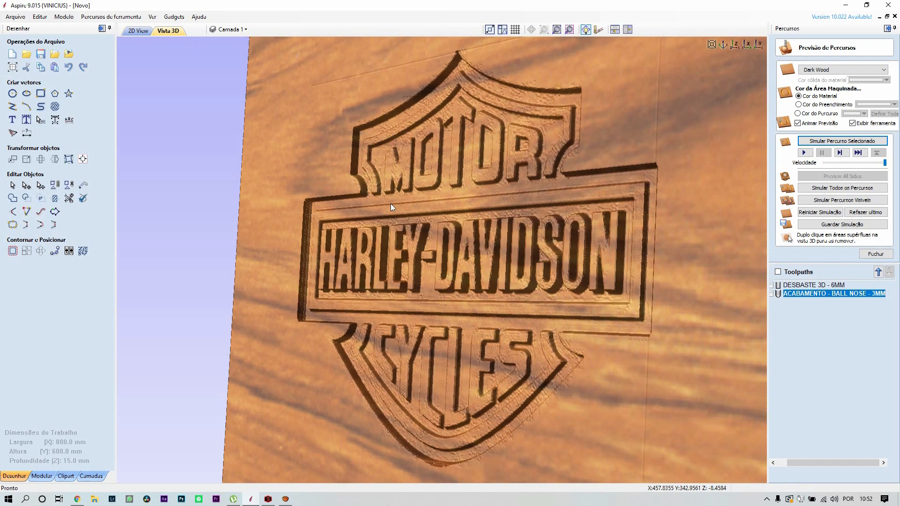
pyautogui.moveTo(391, 204); pyautogui.dragTo(368, 207)
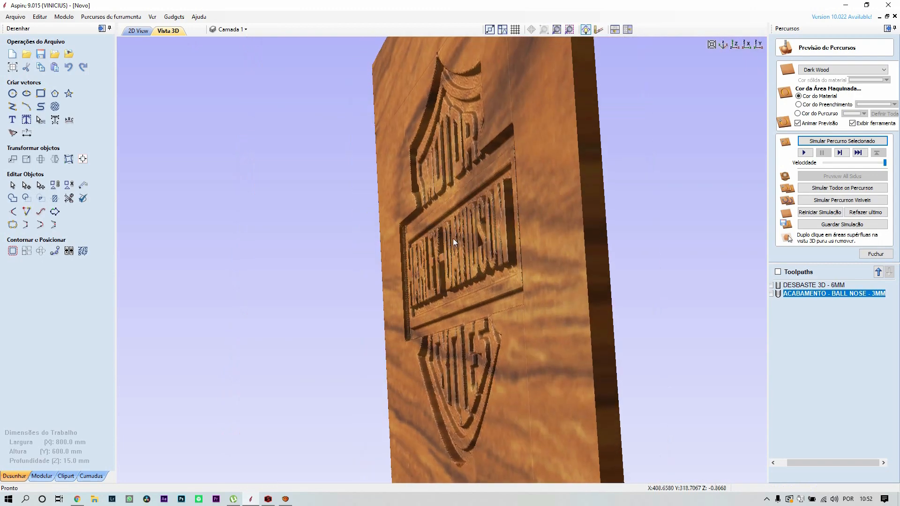
pyautogui.moveTo(464, 244); pyautogui.dragTo(606, 248)
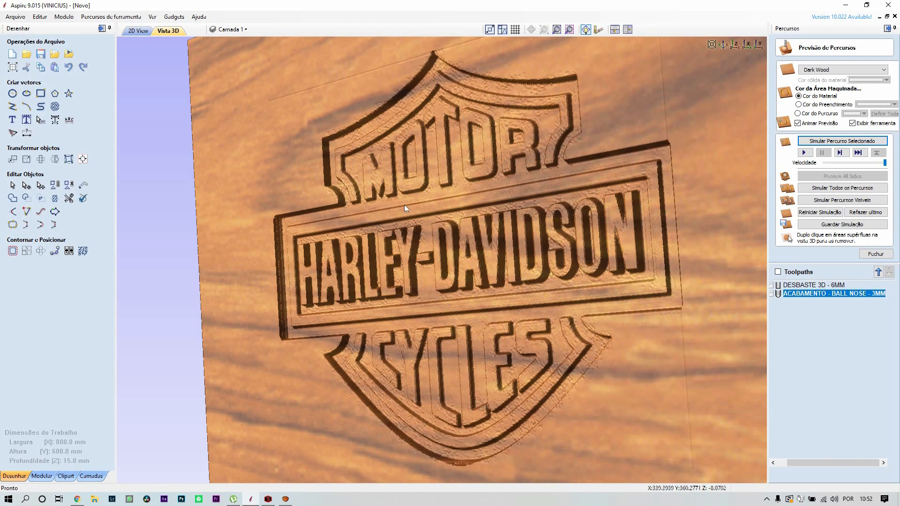
pyautogui.moveTo(412, 259); pyautogui.dragTo(527, 232)
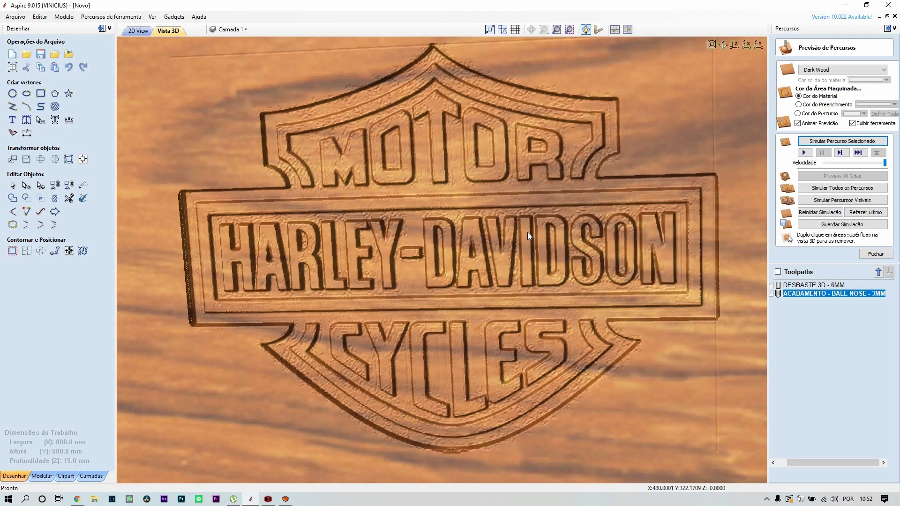
pyautogui.click(138, 30)
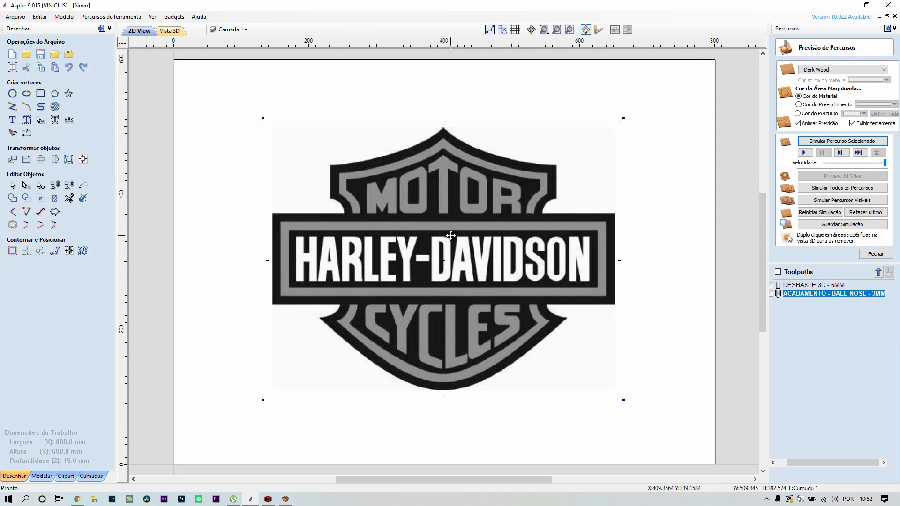
pyautogui.click(875, 253)
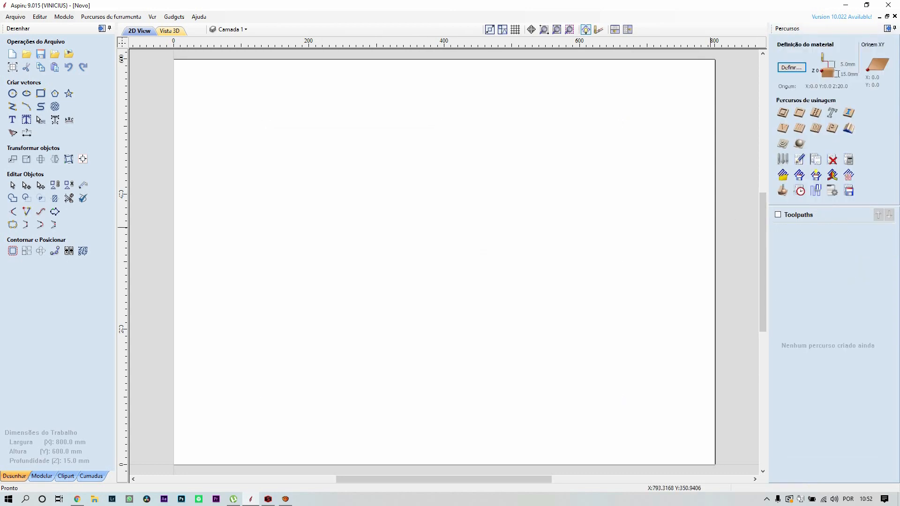
# - Import the lion photo and place it in the middle of the material
pyautogui.moveTo(583, 197); pyautogui.dragTo(387, 197)
pyautogui.click(403, 221)
pyautogui.moveTo(432, 261); pyautogui.dragTo(414, 217)
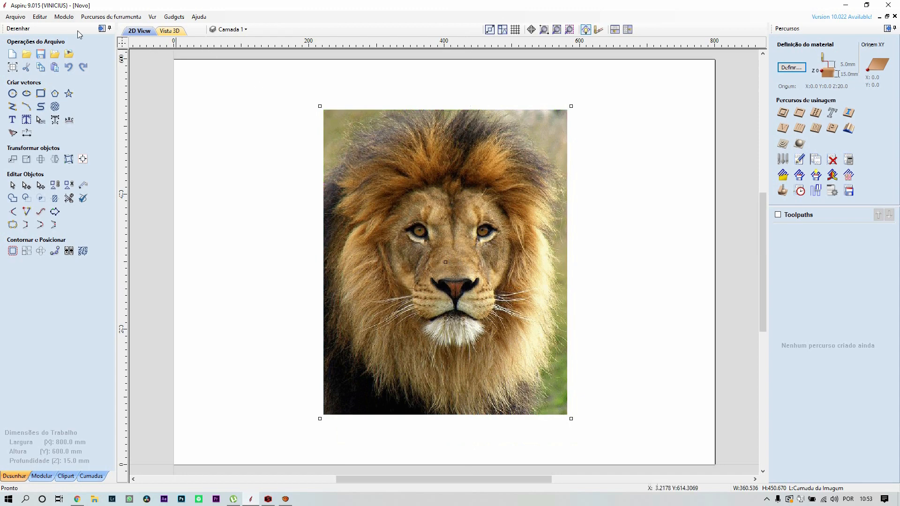
# - Create a 3D component from the lion photo bitmap
pyautogui.click(64, 16)
pyautogui.moveTo(90, 19)
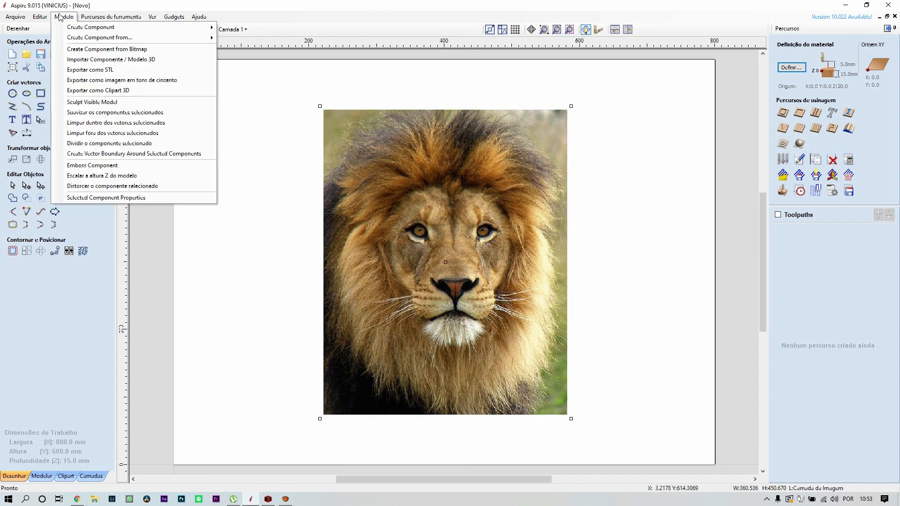
pyautogui.click(72, 49)
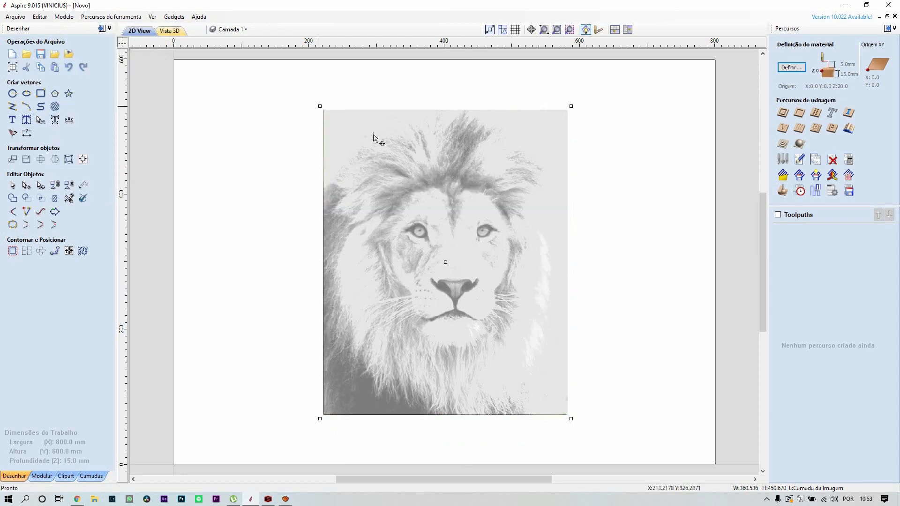
pyautogui.scroll(1, 457, 228)
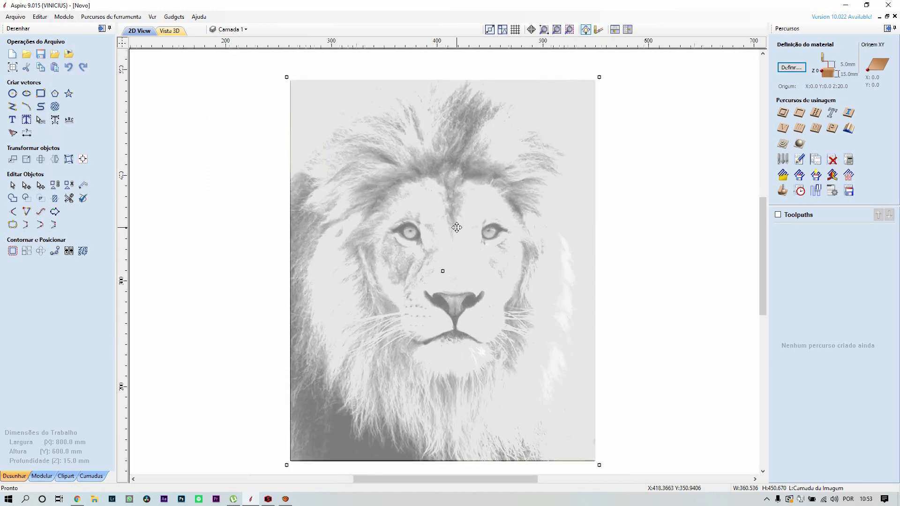
pyautogui.scroll(2, 456, 227)
pyautogui.scroll(-3, 456, 227)
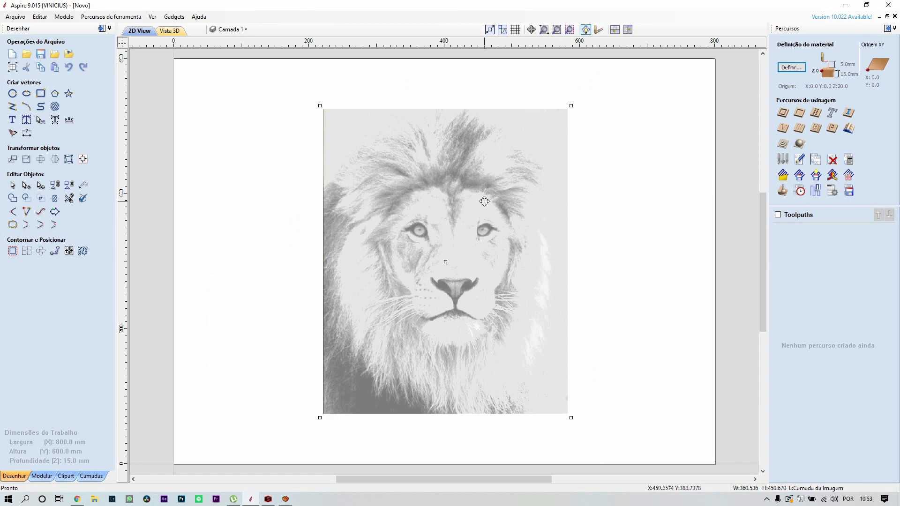
# - Calculate a Z-level 3D roughing toolpath for the lion with the End Mill (6 mm), using the model boundary
pyautogui.click(782, 146)
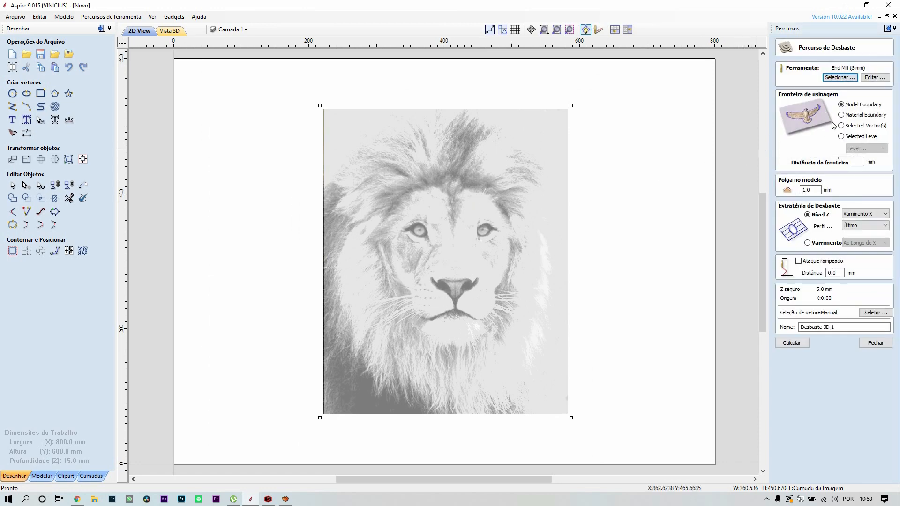
pyautogui.click(784, 339)
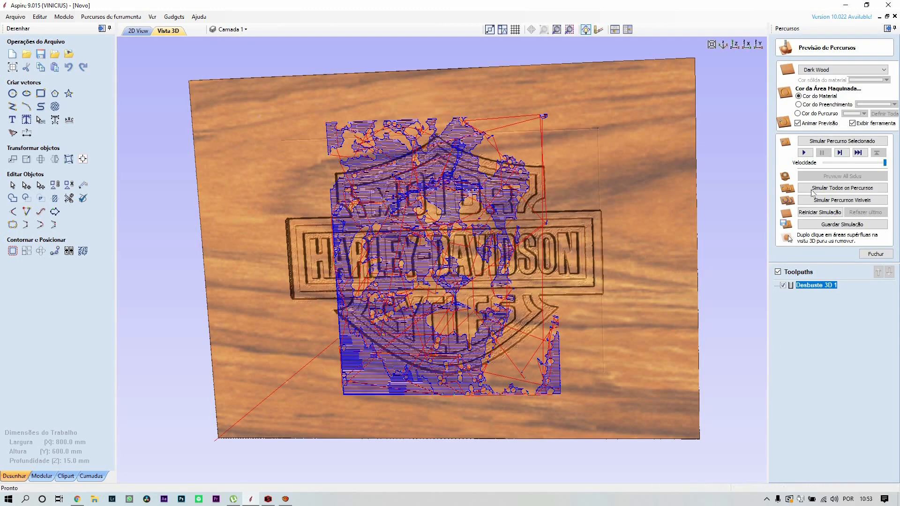
# - Reset the material simulation and simulate the lion's roughing toolpath
pyautogui.click(832, 212)
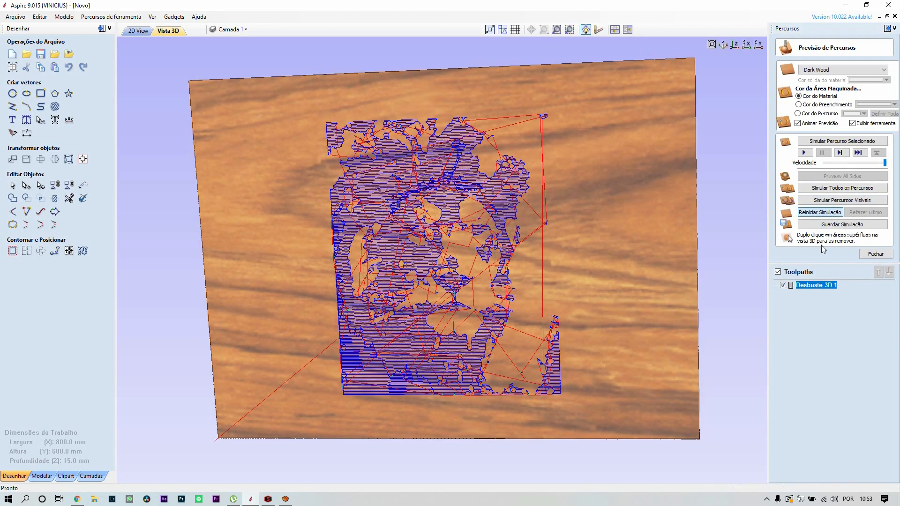
pyautogui.click(836, 141)
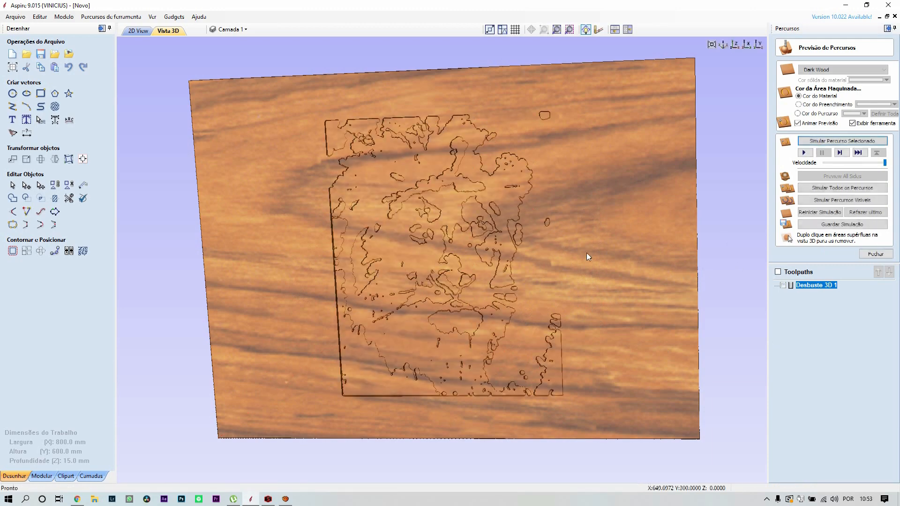
pyautogui.moveTo(619, 218); pyautogui.dragTo(265, 112)
pyautogui.click(138, 30)
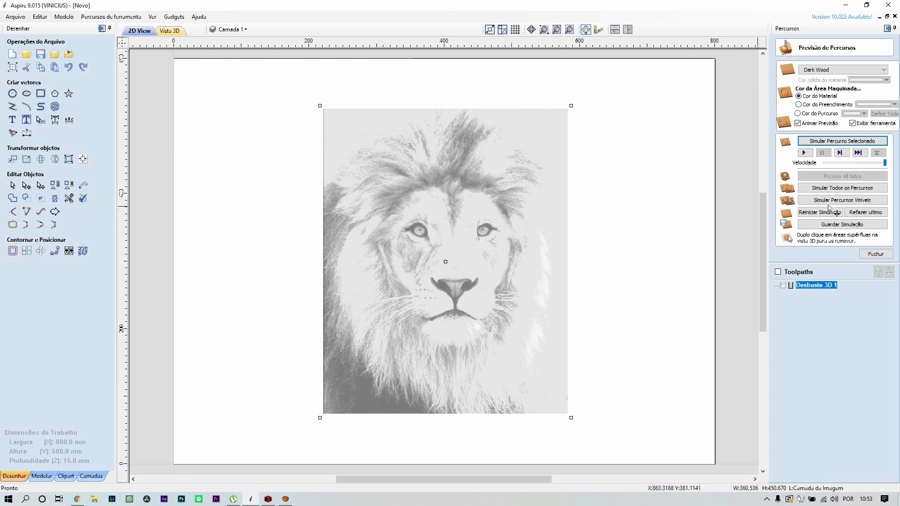
# - Calculate a 3D finishing toolpath for the lion with the Ball Nose (3 mm), using the model boundary and contour strategy, and simulate it
pyautogui.click(874, 254)
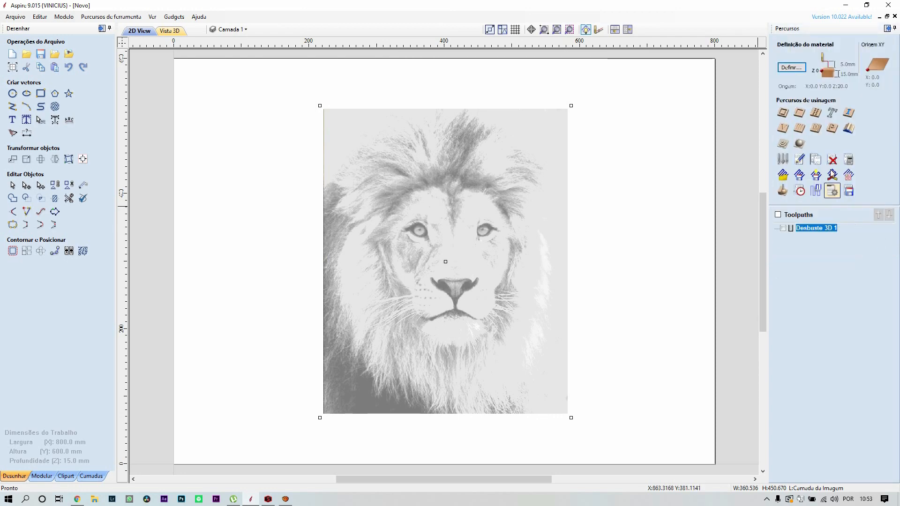
pyautogui.click(800, 144)
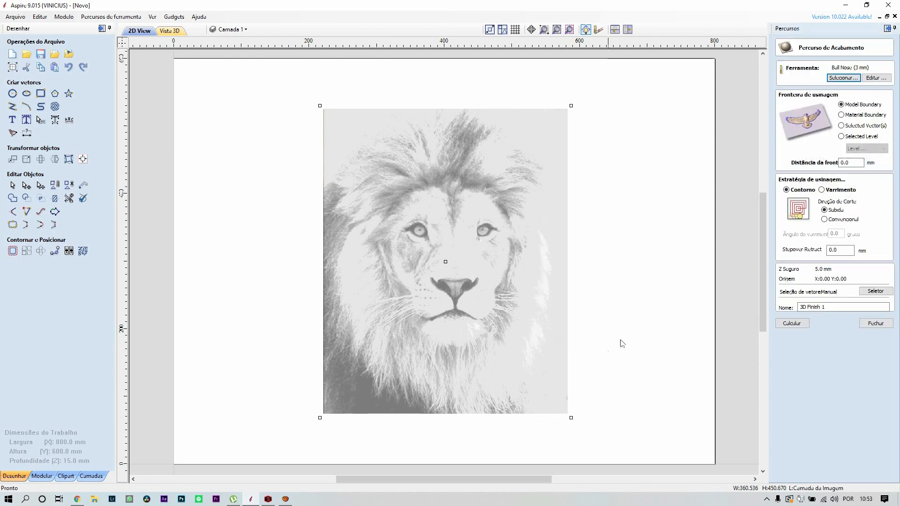
pyautogui.click(782, 324)
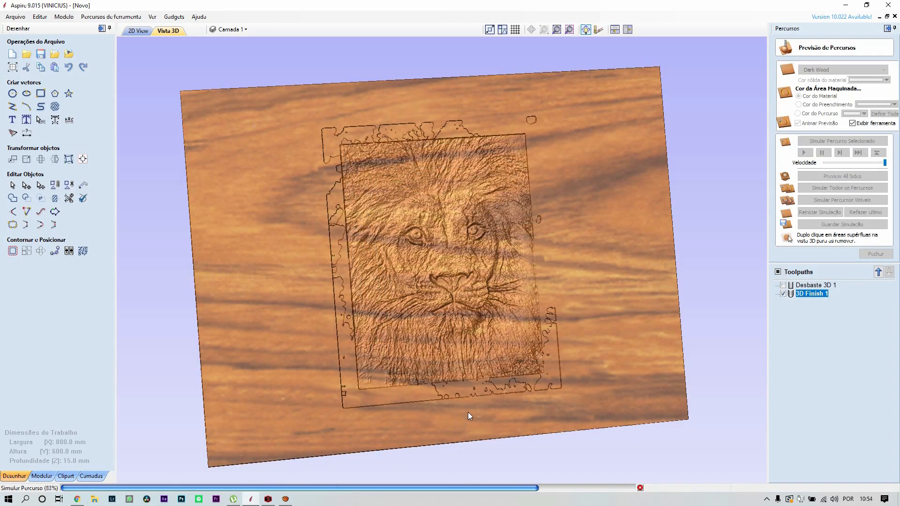
# - Examine the simulated lion carving from several angles, up close and as a whole, checking the eyes, nose, whiskers and mane detail
pyautogui.moveTo(451, 379); pyautogui.dragTo(456, 291)
pyautogui.scroll(2, 461, 296)
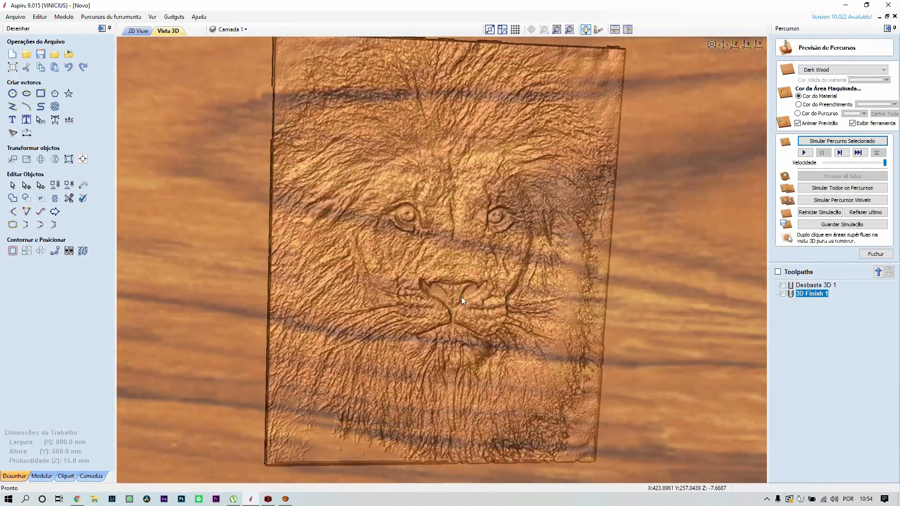
pyautogui.scroll(2, 462, 297)
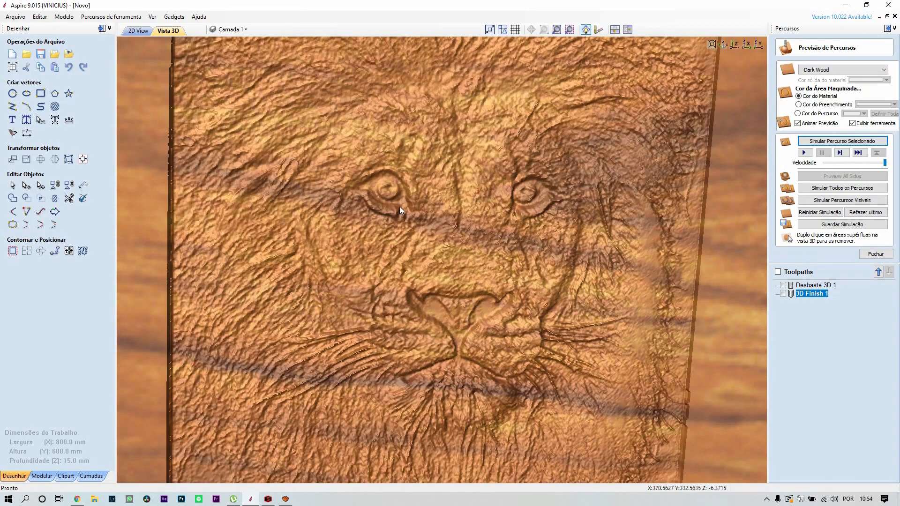
pyautogui.scroll(-1, 400, 205)
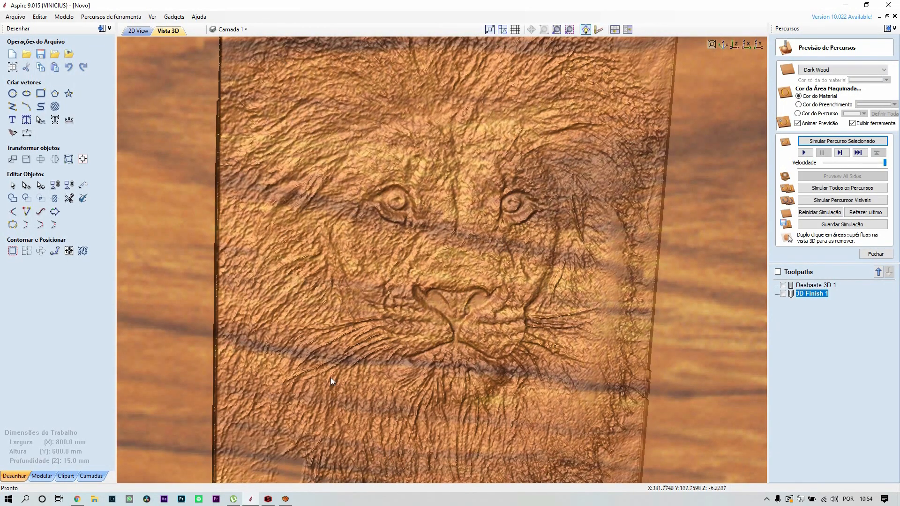
pyautogui.scroll(2, 313, 361)
pyautogui.moveTo(499, 310); pyautogui.dragTo(338, 311)
pyautogui.scroll(-2, 397, 237)
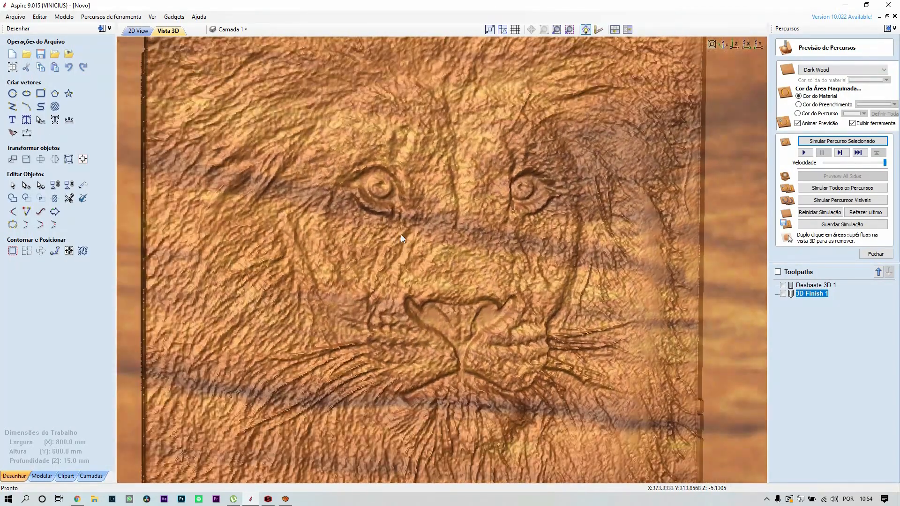
pyautogui.scroll(-1, 412, 230)
pyautogui.moveTo(440, 221); pyautogui.dragTo(375, 273)
pyautogui.scroll(-2, 440, 206)
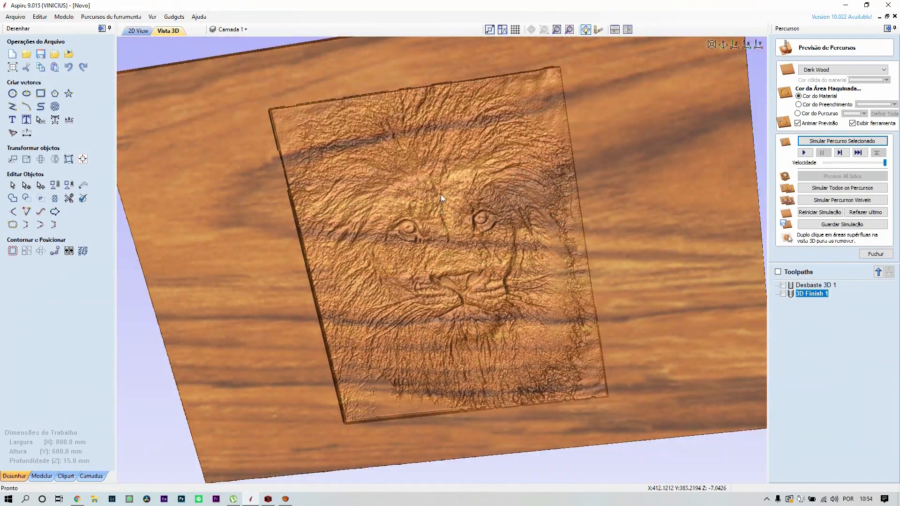
pyautogui.scroll(2, 445, 192)
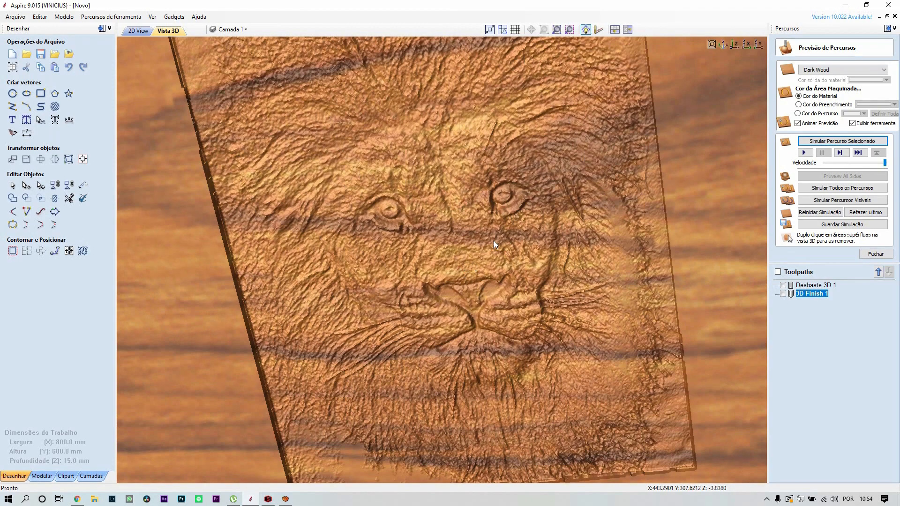
pyautogui.moveTo(435, 299); pyautogui.dragTo(518, 245)
pyautogui.moveTo(552, 229); pyautogui.dragTo(577, 191)
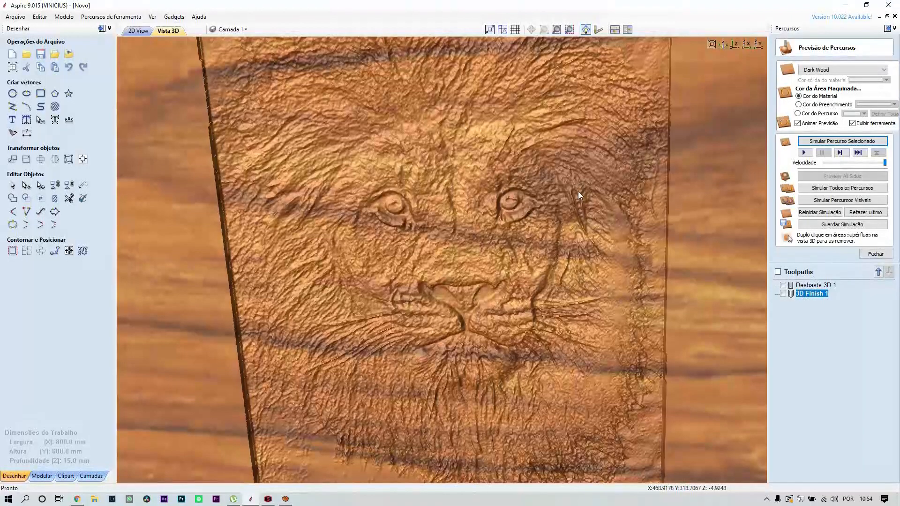
pyautogui.scroll(5, 575, 263)
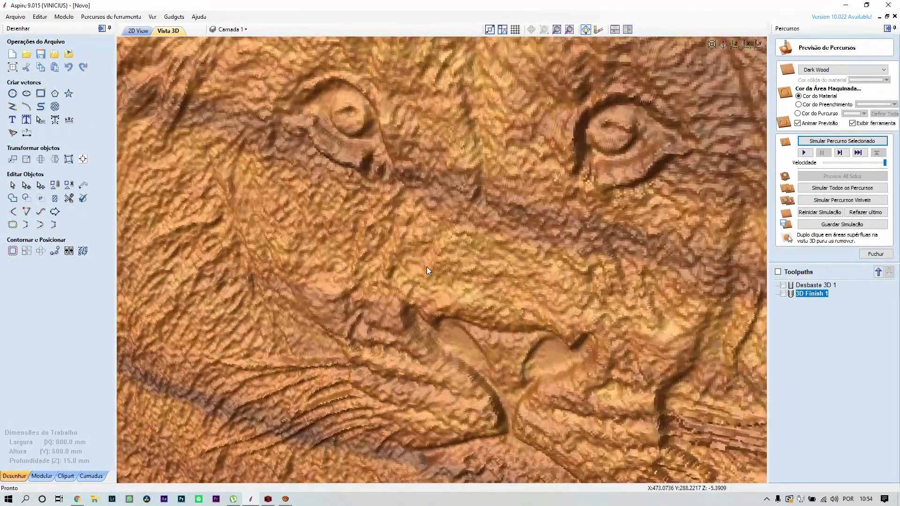
pyautogui.moveTo(426, 266); pyautogui.dragTo(572, 257)
pyautogui.scroll(-3, 572, 258)
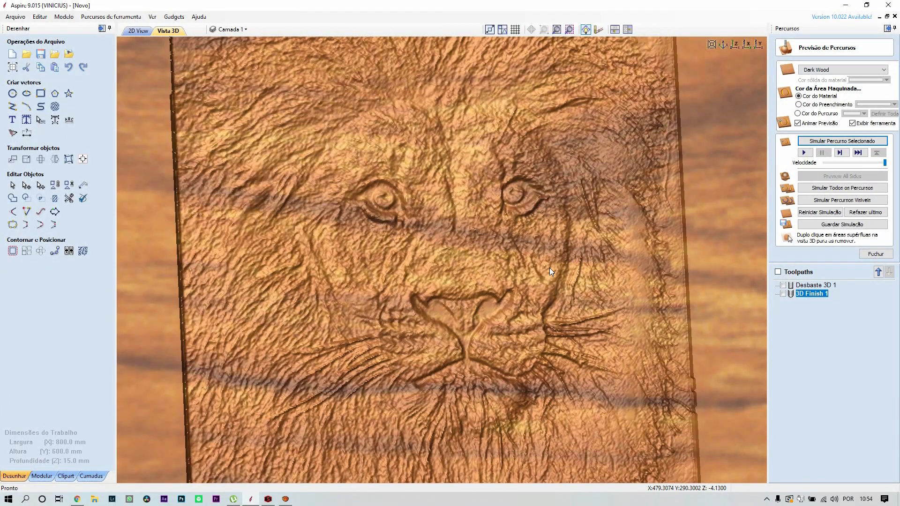
pyautogui.scroll(-2, 550, 272)
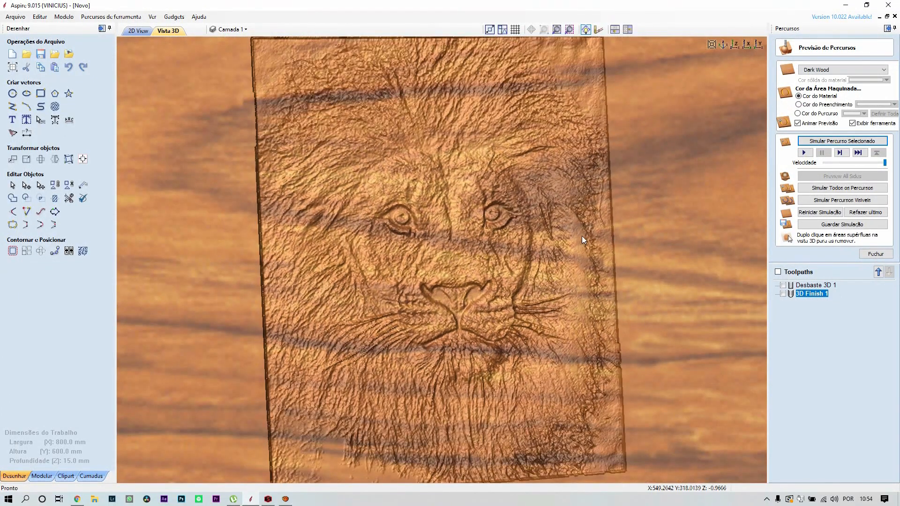
pyautogui.moveTo(529, 252); pyautogui.dragTo(459, 272)
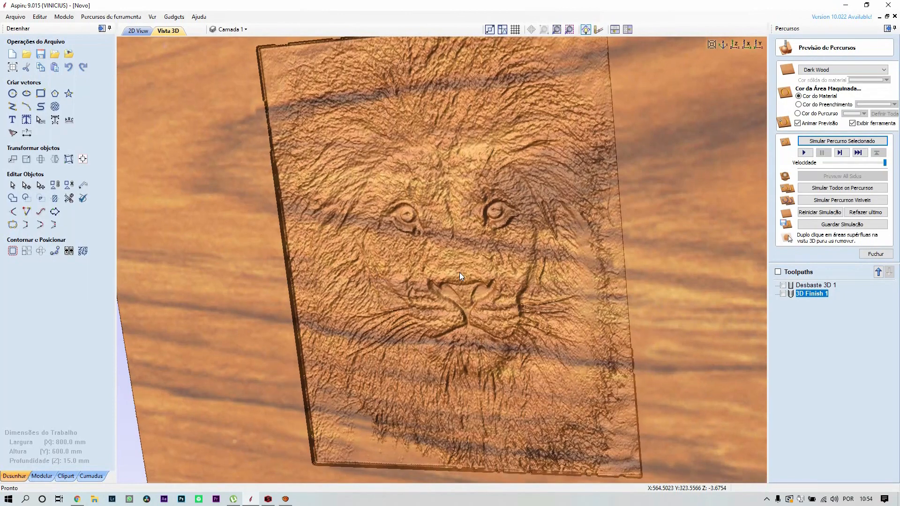